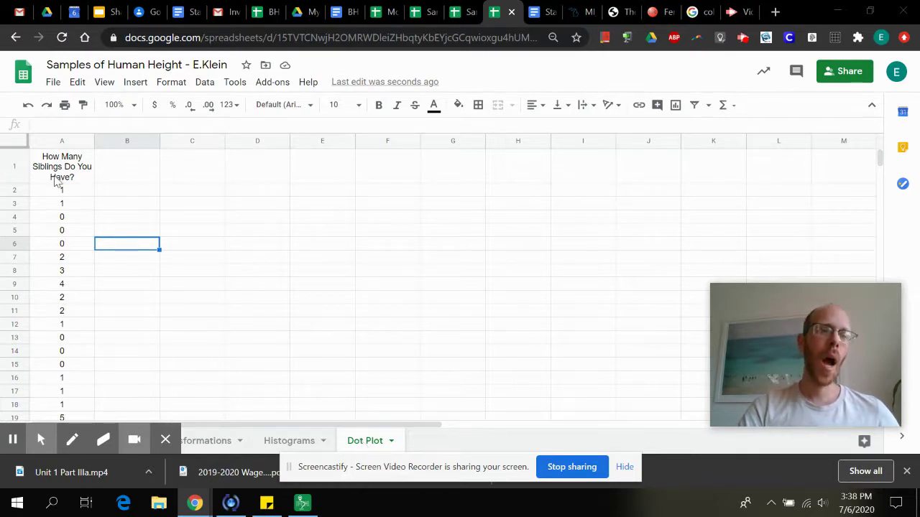
Freeze the first row containing the siblings question heading.
{"action": "left_click", "coordinate": [64, 174]}
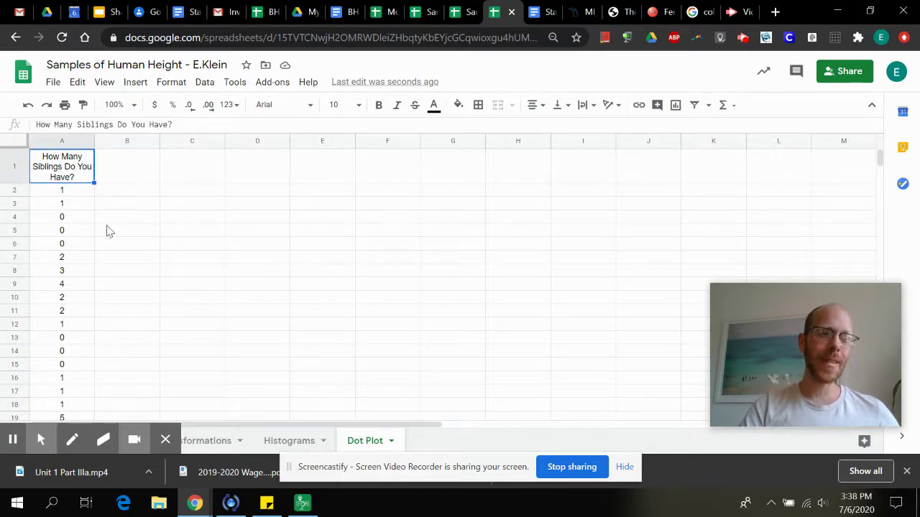
{"action": "scroll", "coordinate": [88, 244], "scroll_direction": "down", "scroll_amount": 5}
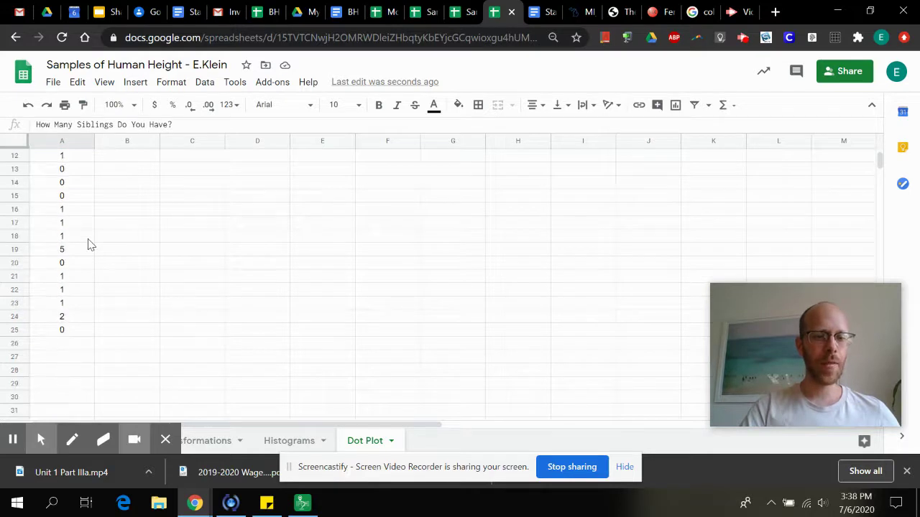
{"action": "scroll", "coordinate": [88, 244], "scroll_direction": "up", "scroll_amount": 5}
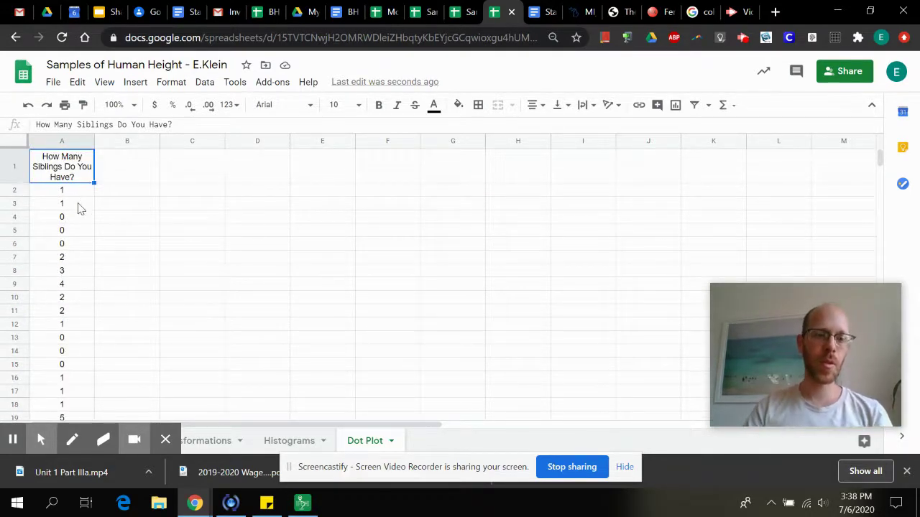
{"action": "key", "text": "Down"}
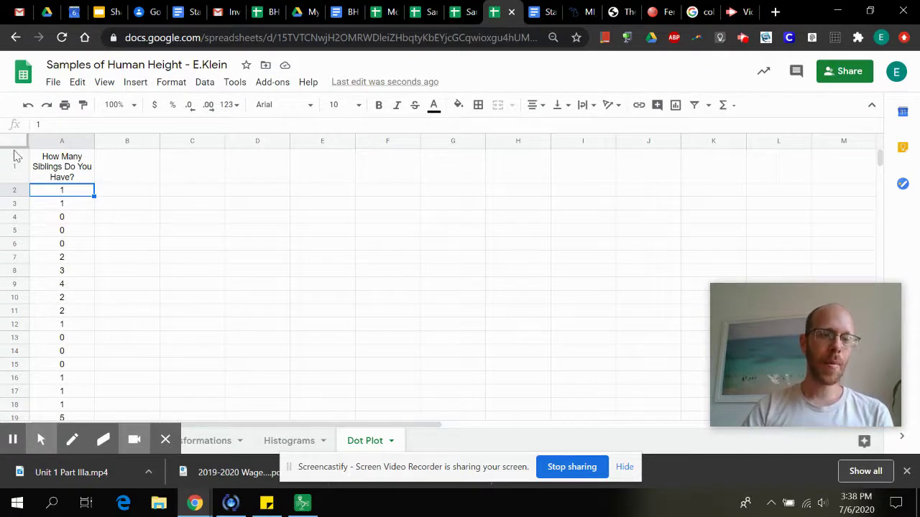
{"action": "left_click_drag", "start_coordinate": [15, 149], "coordinate": [13, 184]}
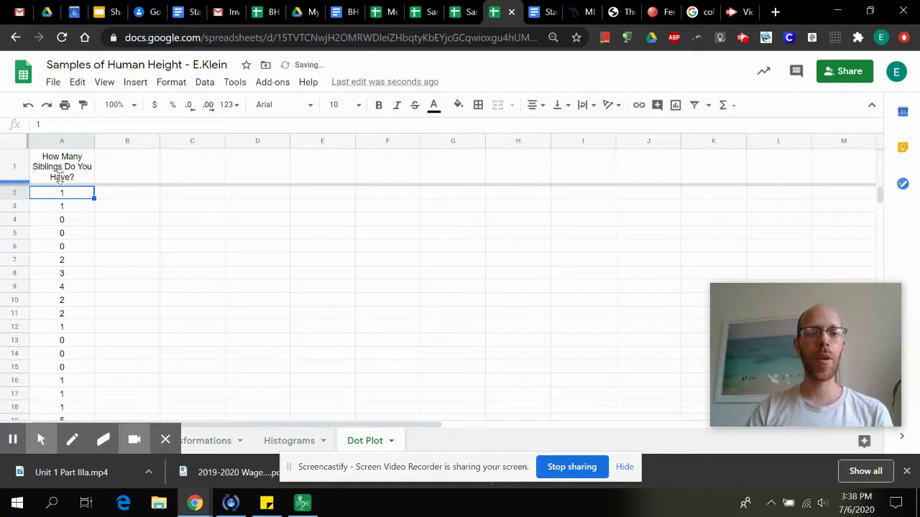
Sort the sheet by column A, the sibling counts, in ascending order.
{"action": "left_click", "coordinate": [63, 179]}
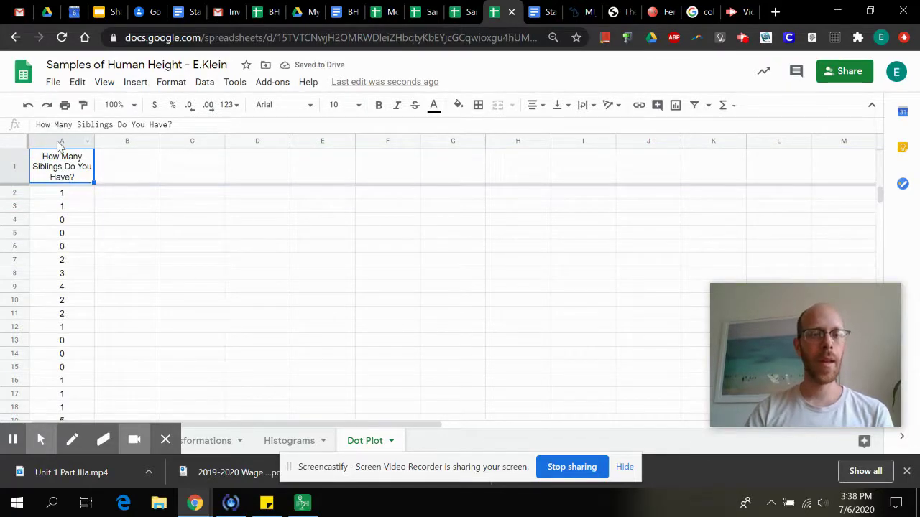
{"action": "left_click", "coordinate": [57, 139]}
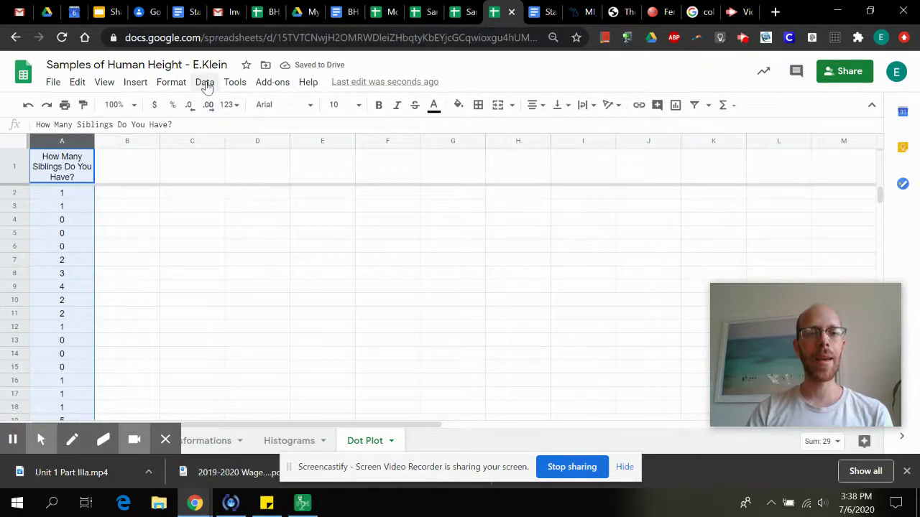
{"action": "left_click", "coordinate": [205, 84]}
{"action": "left_click", "coordinate": [218, 107]}
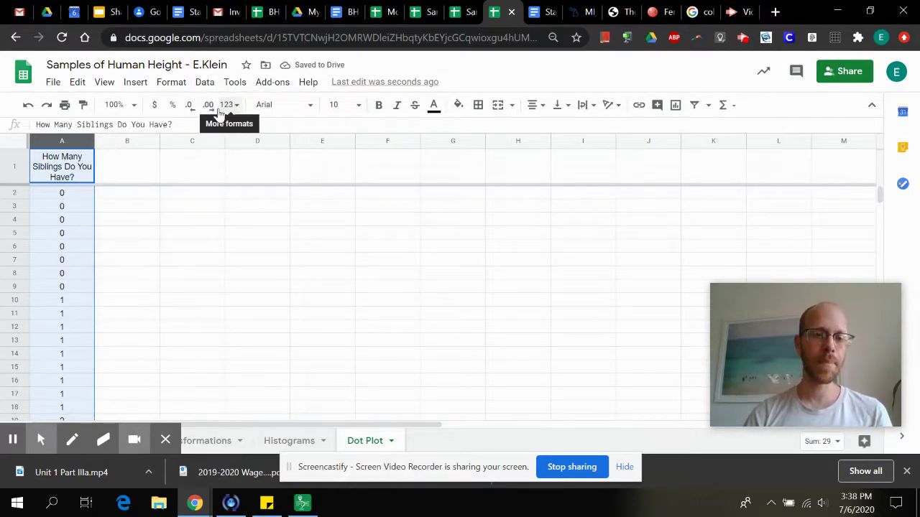
Label cell D2 "mean" and calculate the average of A2:A25 in E2.
{"action": "left_click", "coordinate": [243, 200]}
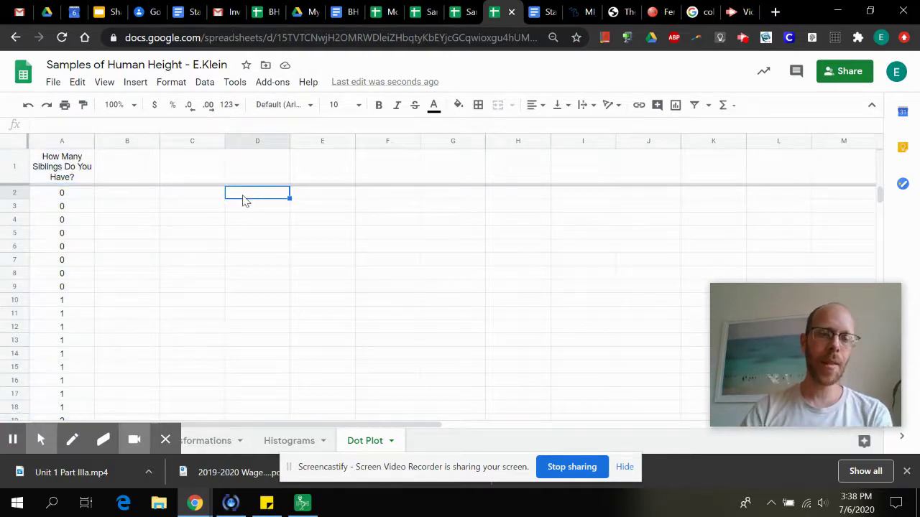
{"action": "type", "text": "mean"}
{"action": "key", "text": "Tab"}
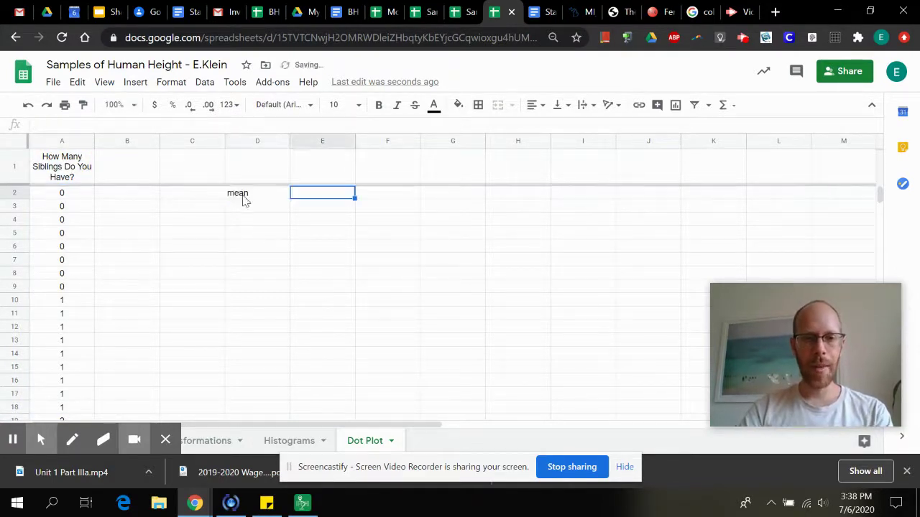
{"action": "type", "text": "="}
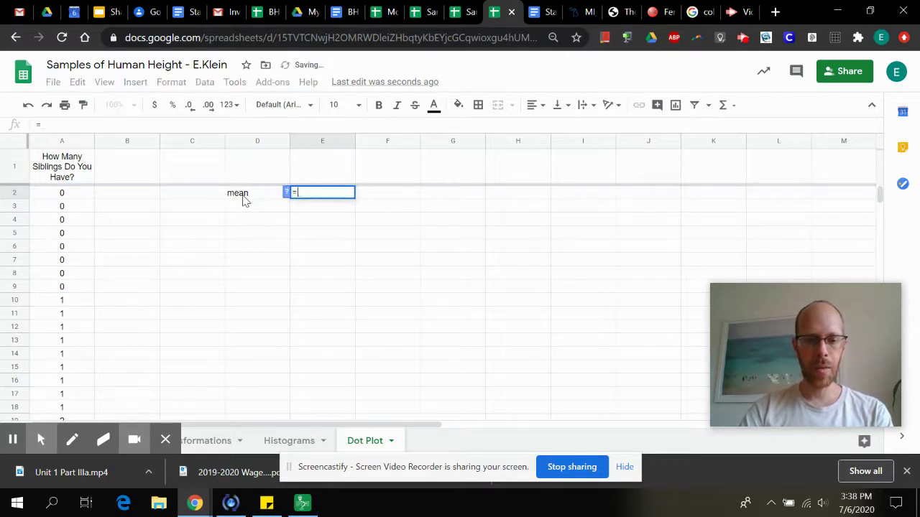
{"action": "type", "text": "average("}
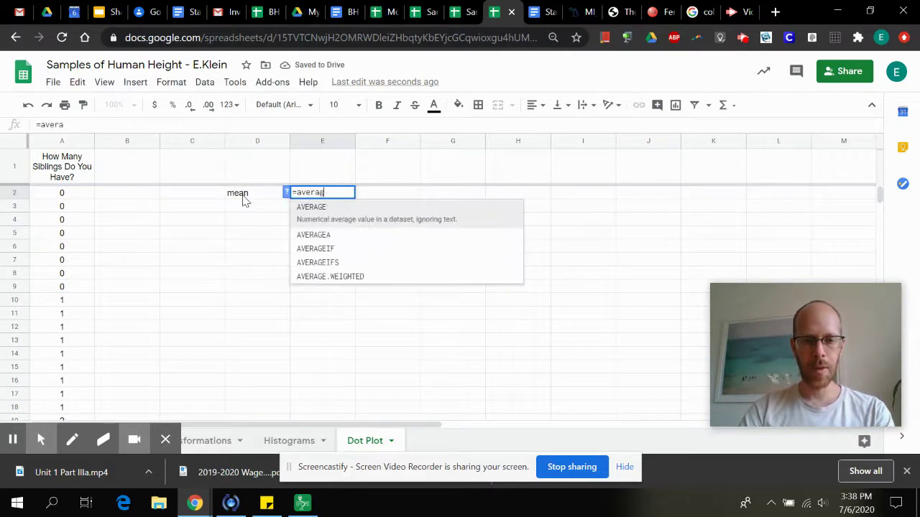
{"action": "left_click", "coordinate": [70, 194]}
{"action": "scroll", "coordinate": [74, 259], "scroll_direction": "down", "scroll_amount": 5}
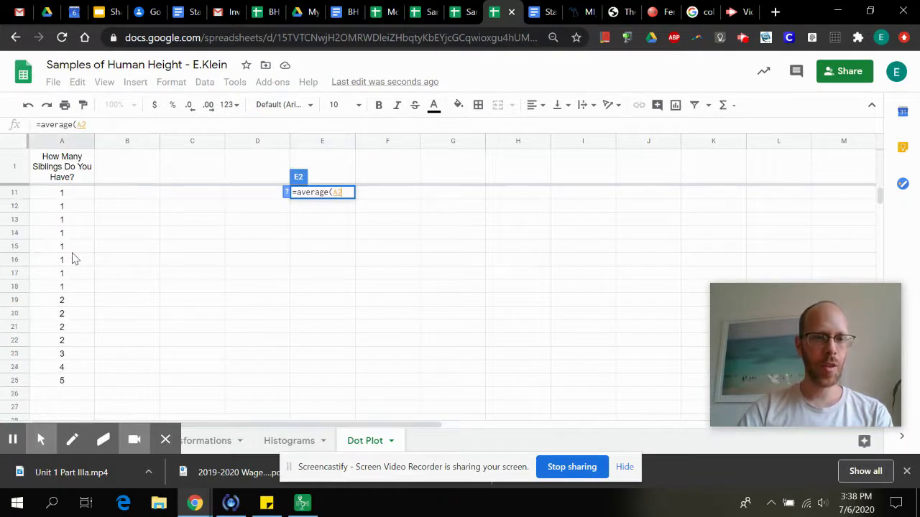
{"action": "left_click", "coordinate": [61, 302], "text": "shift"}
{"action": "type", "text": ")"}
{"action": "key", "text": "Return"}
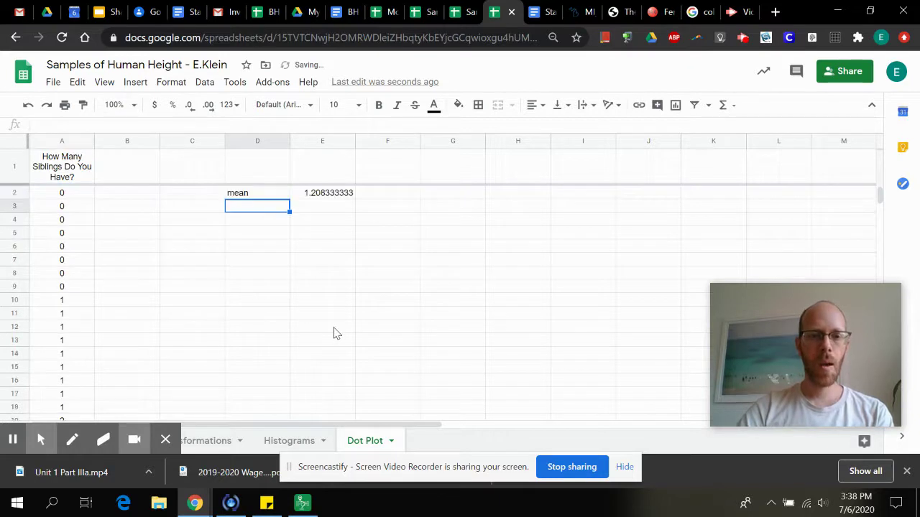
Label cell D3 "median" and calculate the median in E3 with =median(A2:A25).
{"action": "type", "text": "median"}
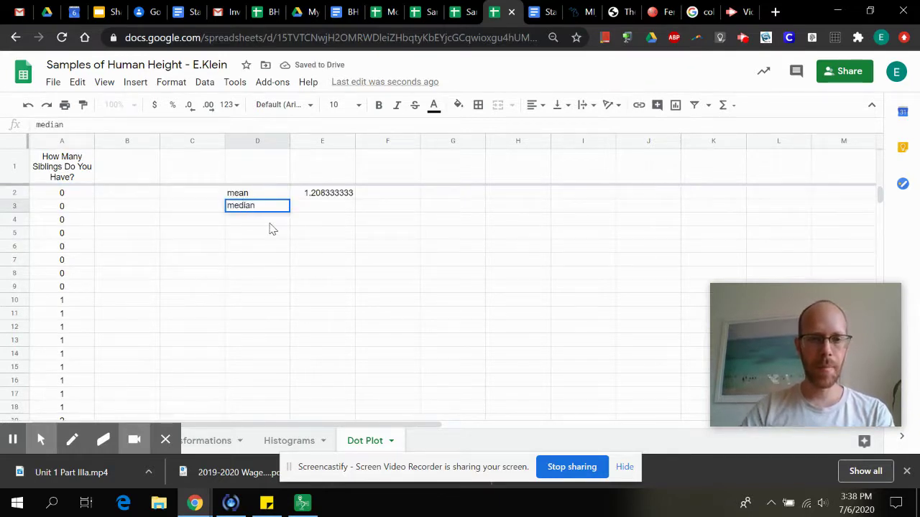
{"action": "key", "text": "Tab"}
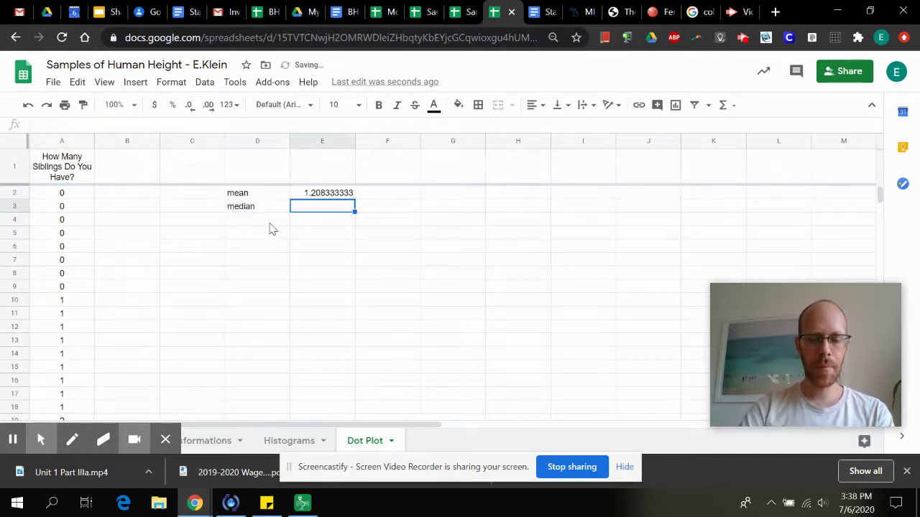
{"action": "type", "text": "=med"}
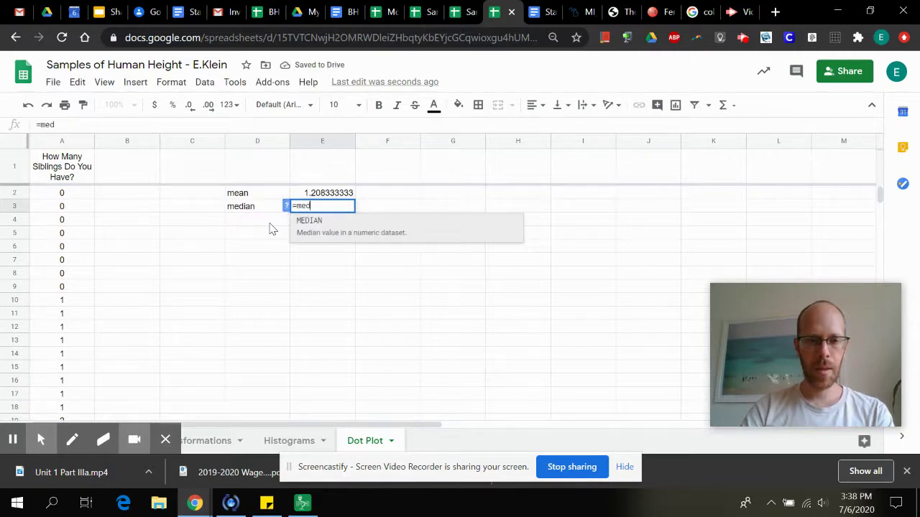
{"action": "type", "text": "ian(A2"}
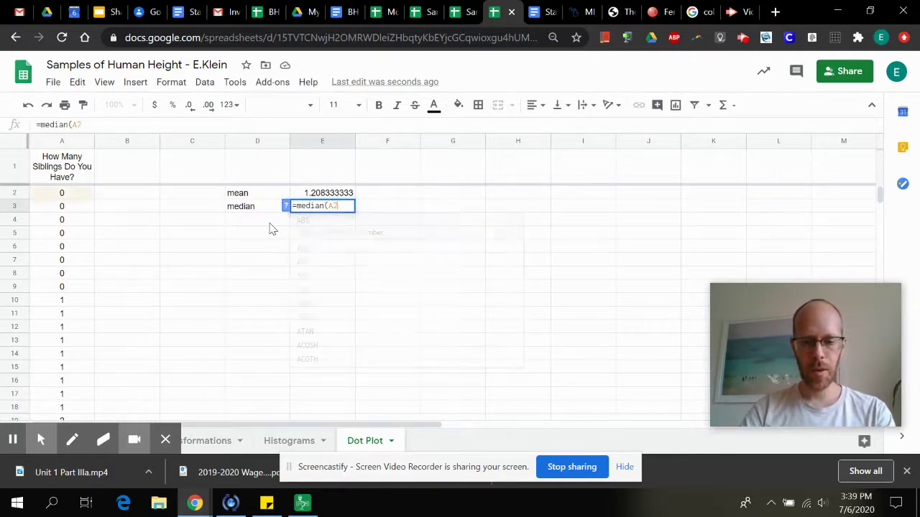
{"action": "type", "text": ":A25"}
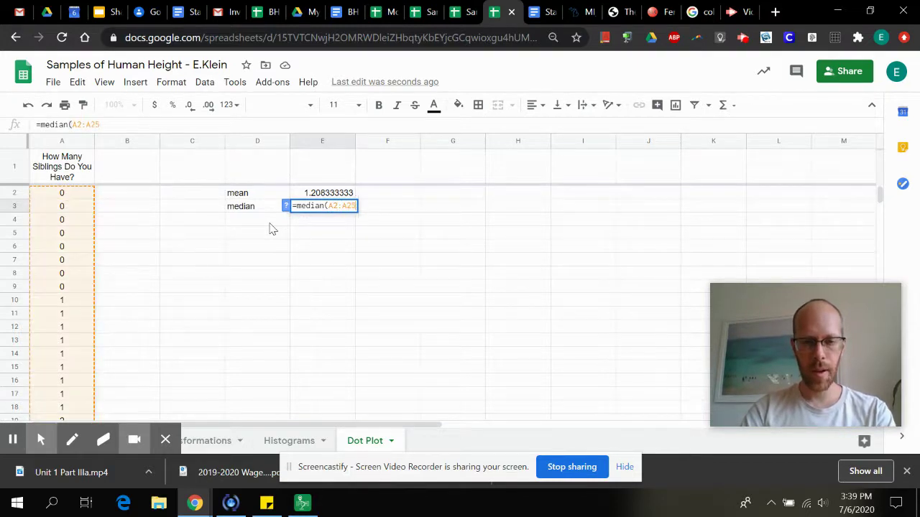
{"action": "key", "text": "Return"}
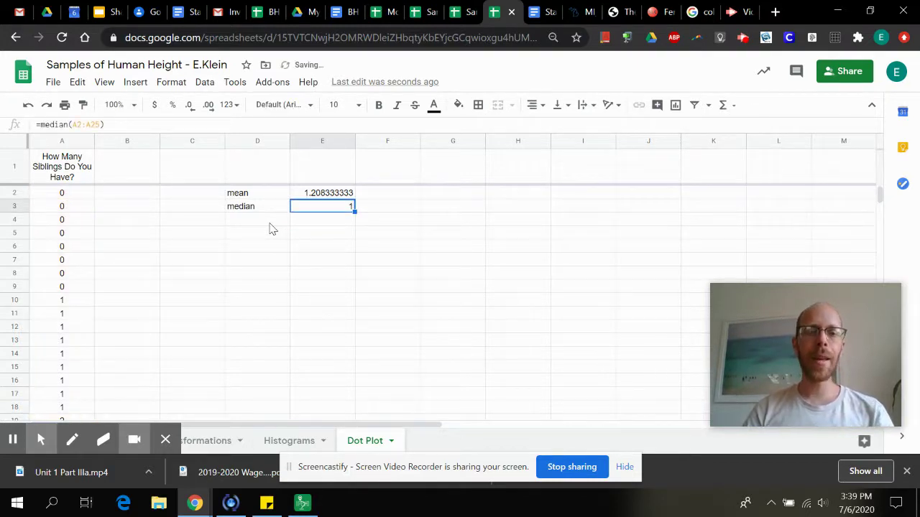
{"action": "key", "text": "Up"}
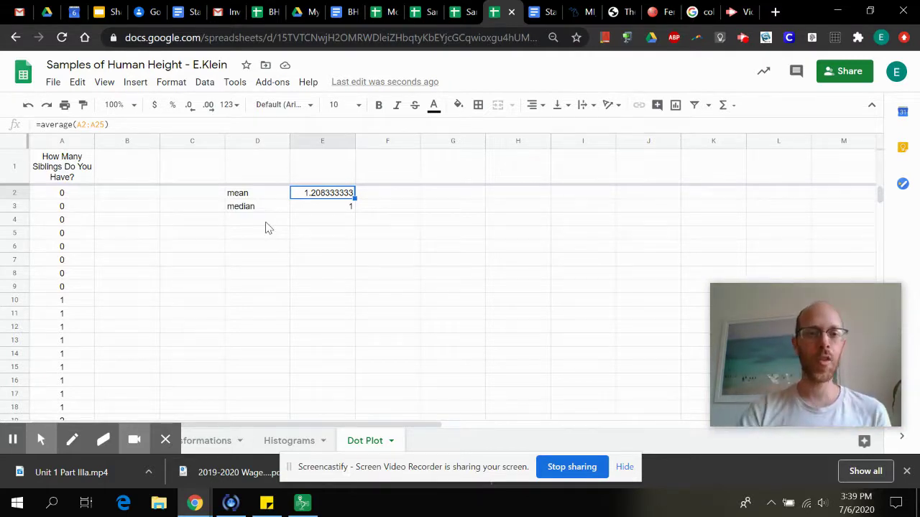
{"action": "left_click", "coordinate": [143, 174]}
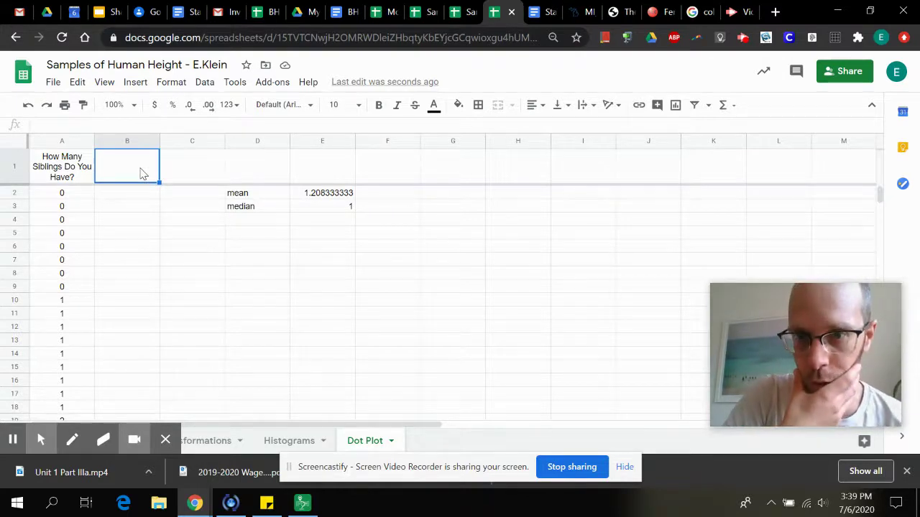
{"action": "left_click", "coordinate": [74, 157]}
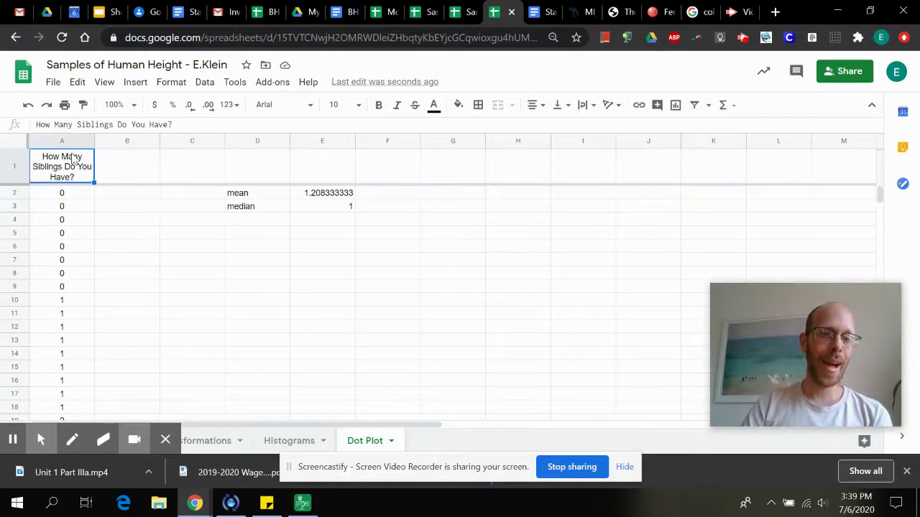
{"action": "left_click", "coordinate": [62, 140]}
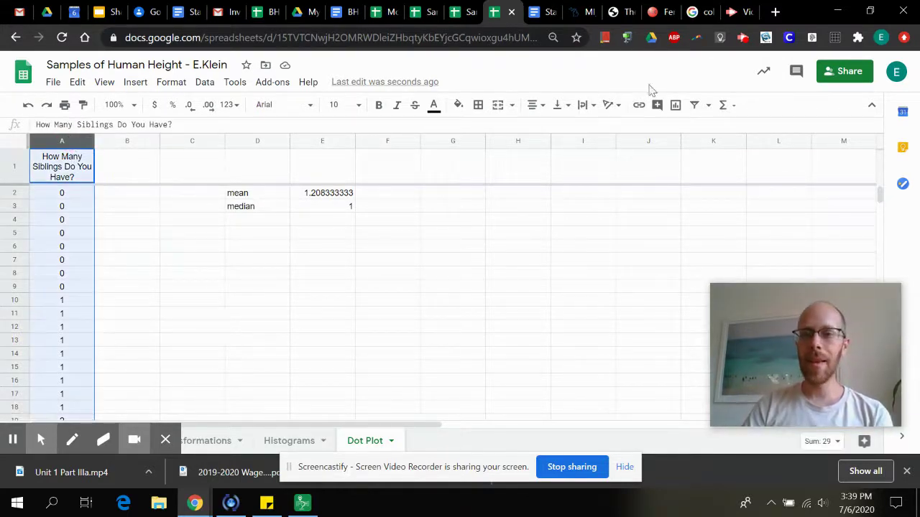
{"action": "left_click", "coordinate": [676, 105]}
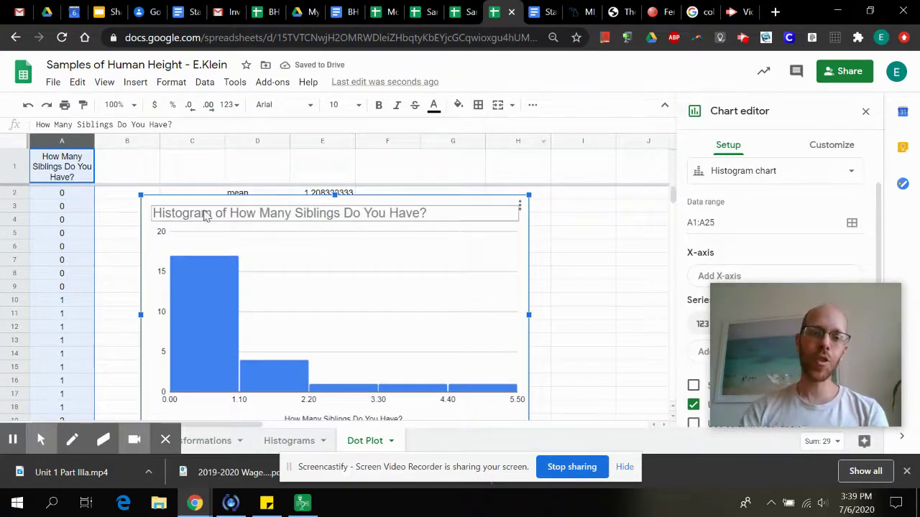
{"action": "left_click", "coordinate": [841, 173]}
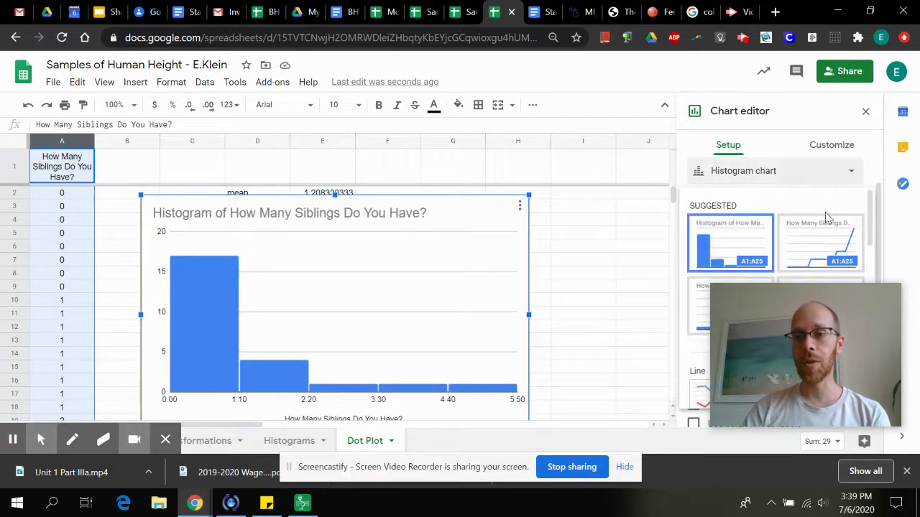
{"action": "left_click", "coordinate": [865, 111]}
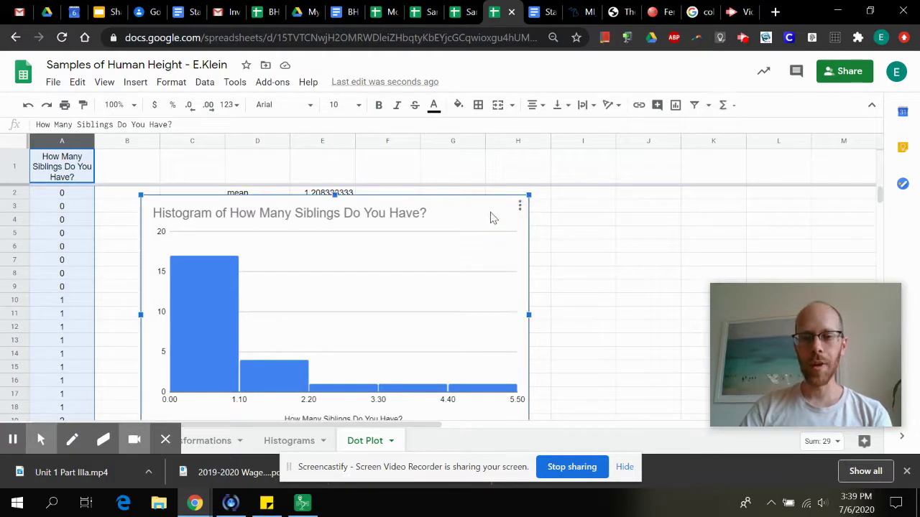
{"action": "key", "text": "Delete"}
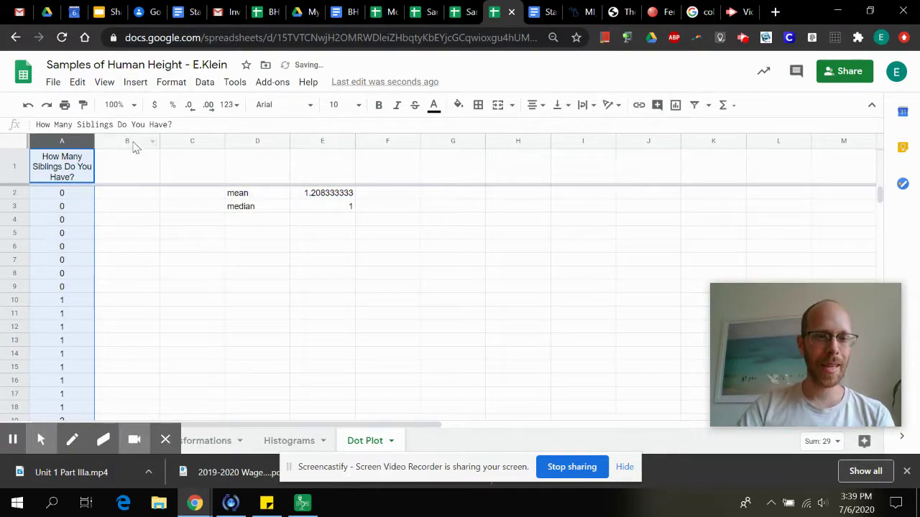
Enter the heading "Frequency" in cell B1 beside the siblings question.
{"action": "left_click", "coordinate": [127, 170]}
{"action": "type", "text": "Fre"}
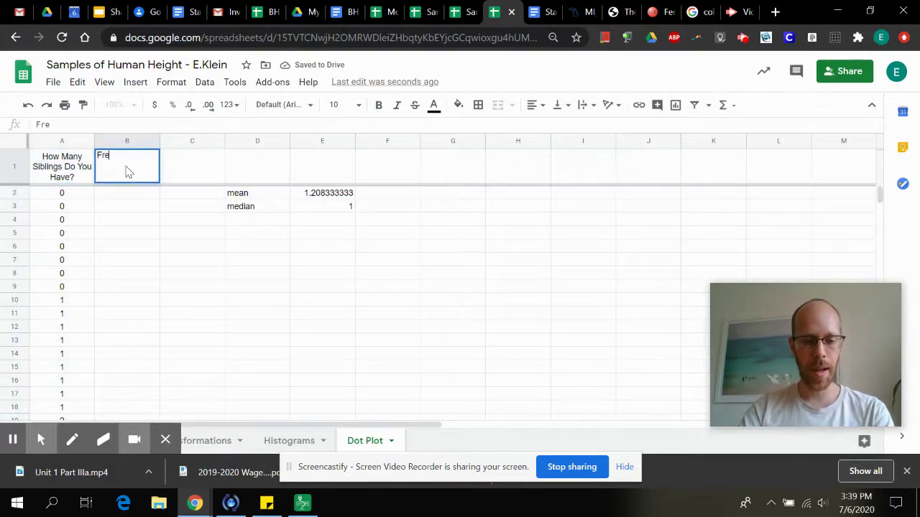
{"action": "type", "text": "quency"}
{"action": "key", "text": "Return"}
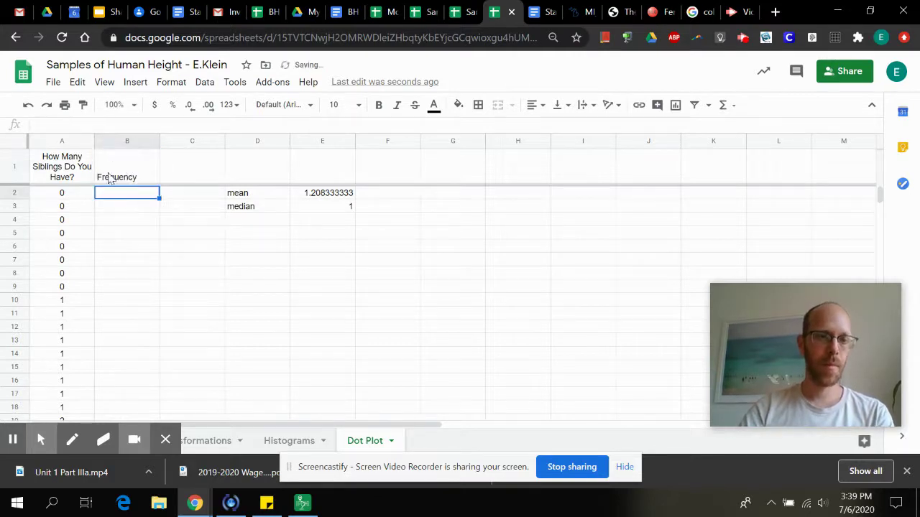
Make the headings in A1:B1 bold, centered horizontally and aligned to the middle vertically.
{"action": "left_click", "coordinate": [71, 166], "text": "shift"}
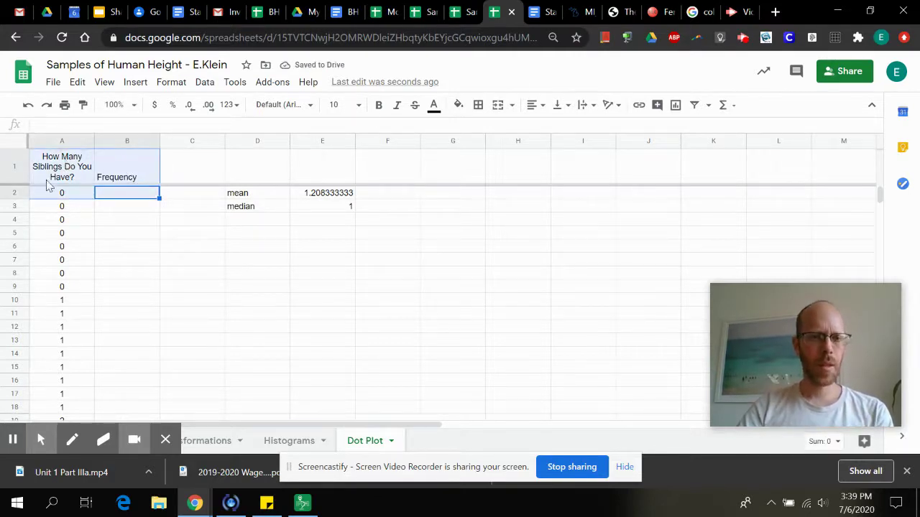
{"action": "left_click_drag", "start_coordinate": [52, 182], "coordinate": [119, 172]}
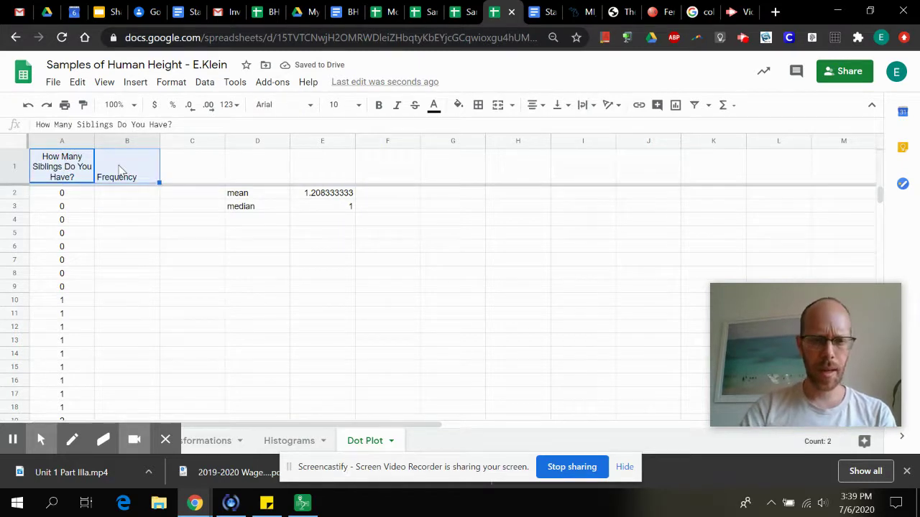
{"action": "key", "text": "ctrl+b"}
{"action": "left_click", "coordinate": [532, 107]}
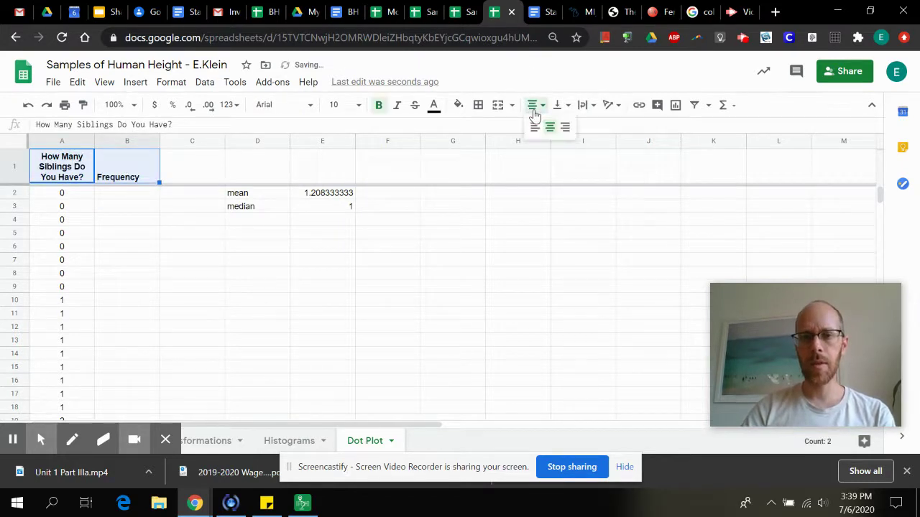
{"action": "left_click", "coordinate": [551, 130]}
{"action": "left_click", "coordinate": [557, 105]}
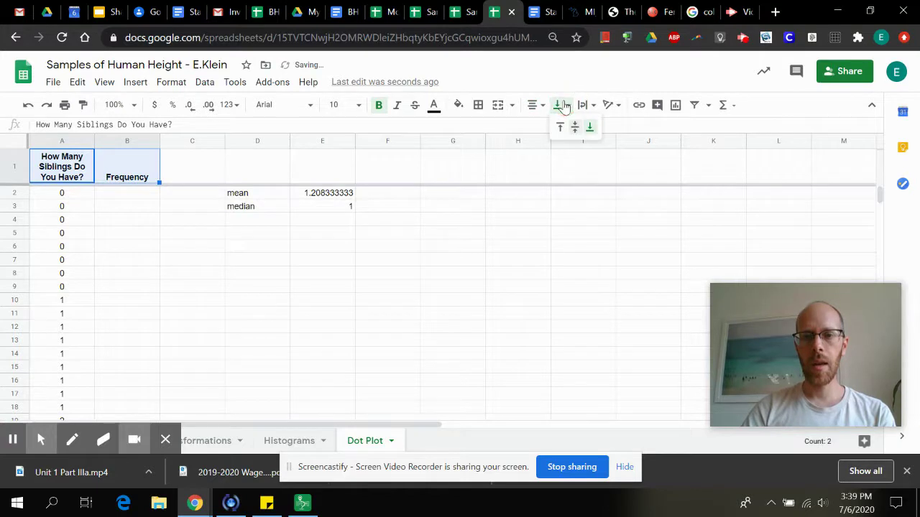
{"action": "left_click", "coordinate": [575, 127]}
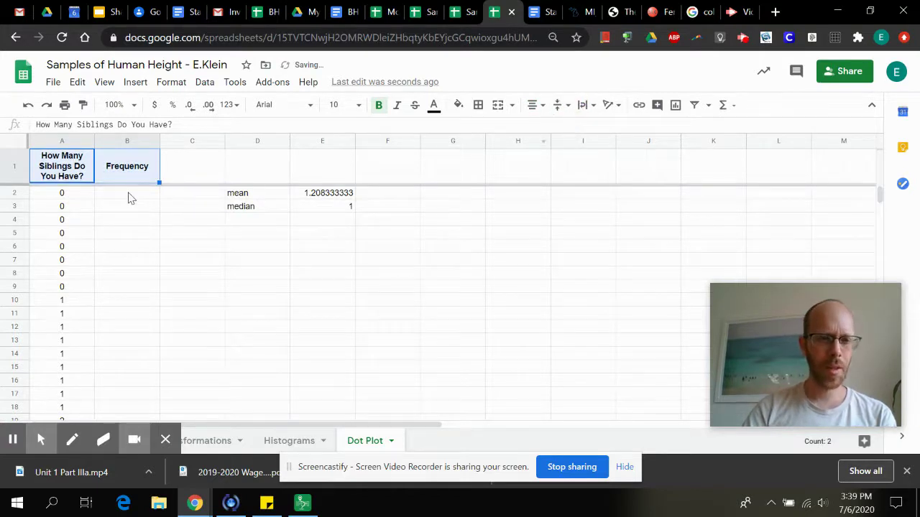
Enter the running counts 1 through 8 in B2:B9 beside the rows with 0 siblings.
{"action": "left_click", "coordinate": [129, 197]}
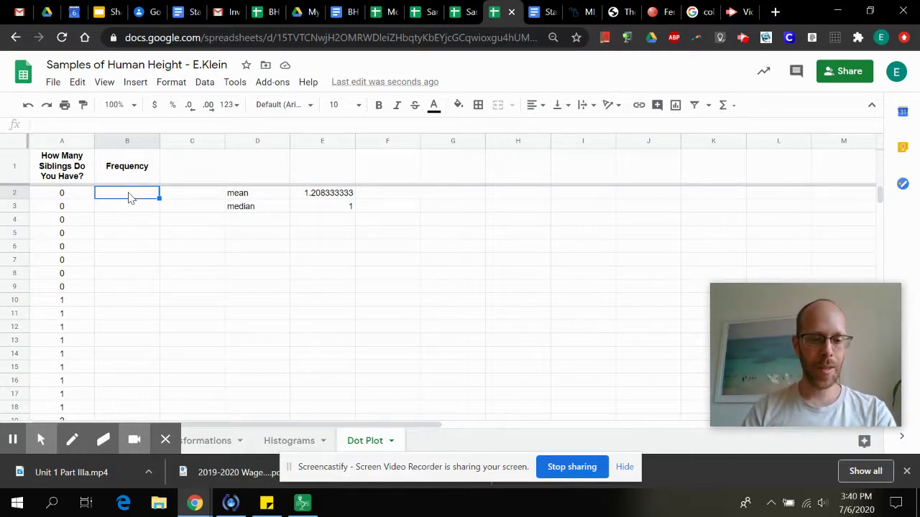
{"action": "type", "text": "1"}
{"action": "key", "text": "Return"}
{"action": "type", "text": "2"}
{"action": "key", "text": "Return"}
{"action": "type", "text": "3"}
{"action": "key", "text": "Return"}
{"action": "type", "text": "4"}
{"action": "key", "text": "Return"}
{"action": "type", "text": "5"}
{"action": "key", "text": "Return"}
{"action": "type", "text": "6"}
{"action": "key", "text": "Return"}
{"action": "type", "text": "7"}
{"action": "key", "text": "Return"}
{"action": "type", "text": "8"}
{"action": "key", "text": "Return"}
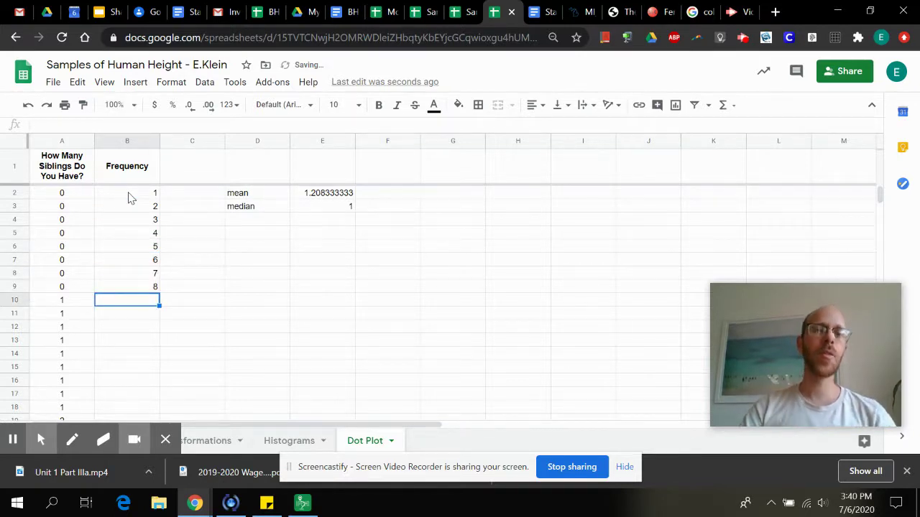
Center the contents of the whole Frequency column horizontally.
{"action": "left_click", "coordinate": [125, 142]}
{"action": "left_click", "coordinate": [532, 104]}
{"action": "left_click", "coordinate": [548, 128]}
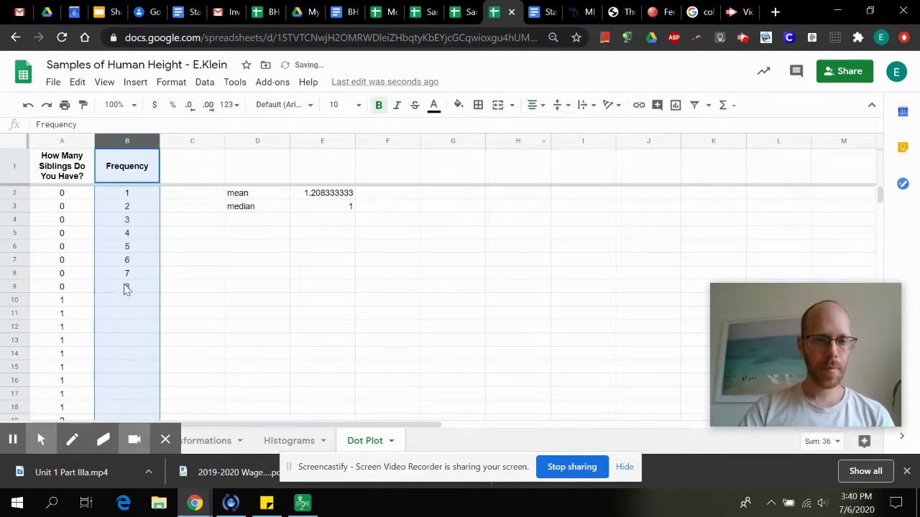
Enter the running counts 1 through 9 in B10:B18 beside the rows with 1 sibling.
{"action": "left_click", "coordinate": [118, 302]}
{"action": "type", "text": "1"}
{"action": "key", "text": "Return"}
{"action": "type", "text": "2"}
{"action": "key", "text": "Return"}
{"action": "type", "text": "3"}
{"action": "key", "text": "Return"}
{"action": "type", "text": "4"}
{"action": "key", "text": "Return"}
{"action": "type", "text": "5"}
{"action": "key", "text": "Return"}
{"action": "type", "text": "6"}
{"action": "key", "text": "Return"}
{"action": "type", "text": "7"}
{"action": "key", "text": "Return"}
{"action": "type", "text": "8"}
{"action": "key", "text": "Return"}
{"action": "type", "text": "9"}
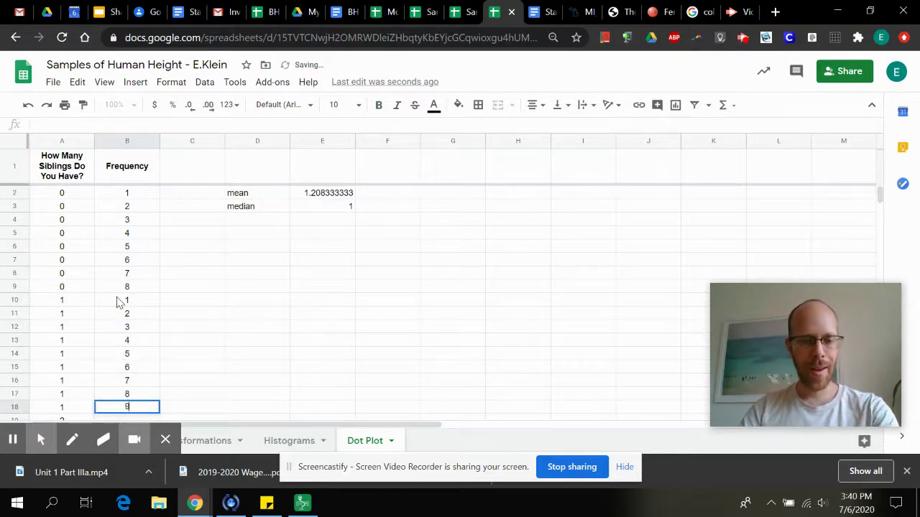
{"action": "key", "text": "Return"}
Number the 2-sibling rows 1 through 4 in B19:B22 and enter 1 in each of B23, B24 and B25.
{"action": "type", "text": "1"}
{"action": "key", "text": "Return"}
{"action": "type", "text": "2"}
{"action": "key", "text": "Return"}
{"action": "type", "text": "3"}
{"action": "key", "text": "Return"}
{"action": "type", "text": "4"}
{"action": "key", "text": "Return"}
{"action": "type", "text": "1"}
{"action": "key", "text": "Return"}
{"action": "type", "text": "1"}
{"action": "key", "text": "Return"}
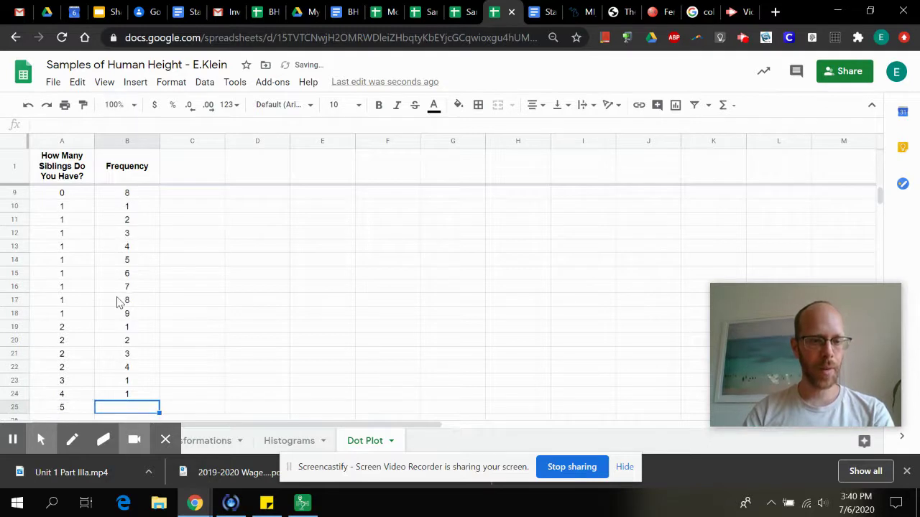
{"action": "type", "text": "1"}
{"action": "key", "text": "Return"}
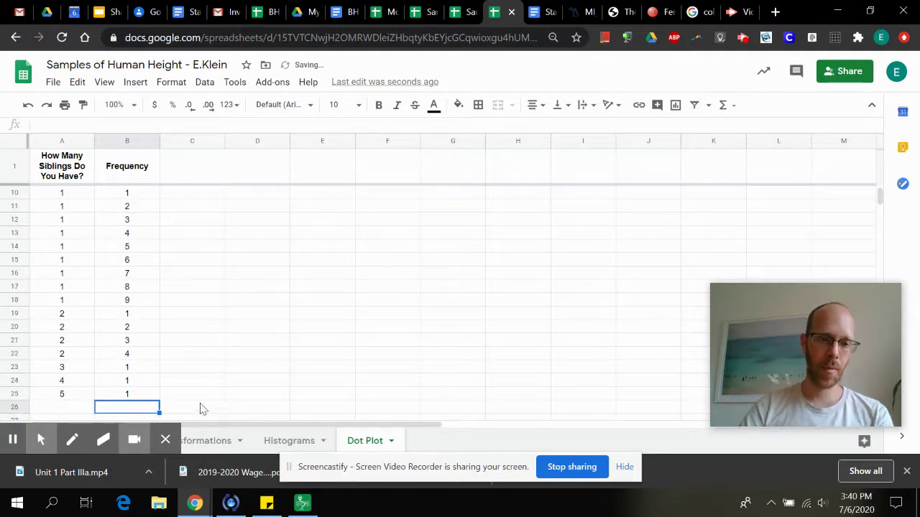
Insert a scatter chart of Frequency against the siblings question from the data in A1:B25.
{"action": "left_click", "coordinate": [201, 408]}
{"action": "left_click_drag", "start_coordinate": [129, 394], "coordinate": [63, 161]}
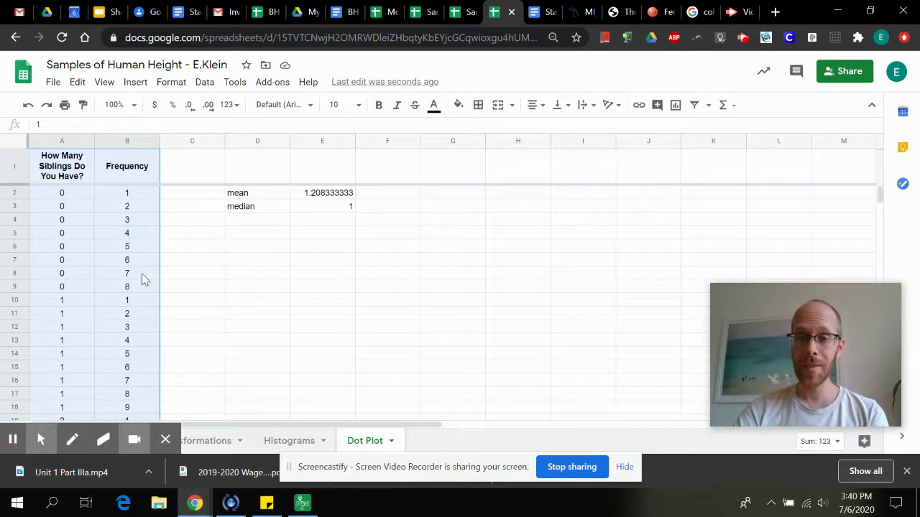
{"action": "left_click_drag", "start_coordinate": [799, 351], "coordinate": [492, 163]}
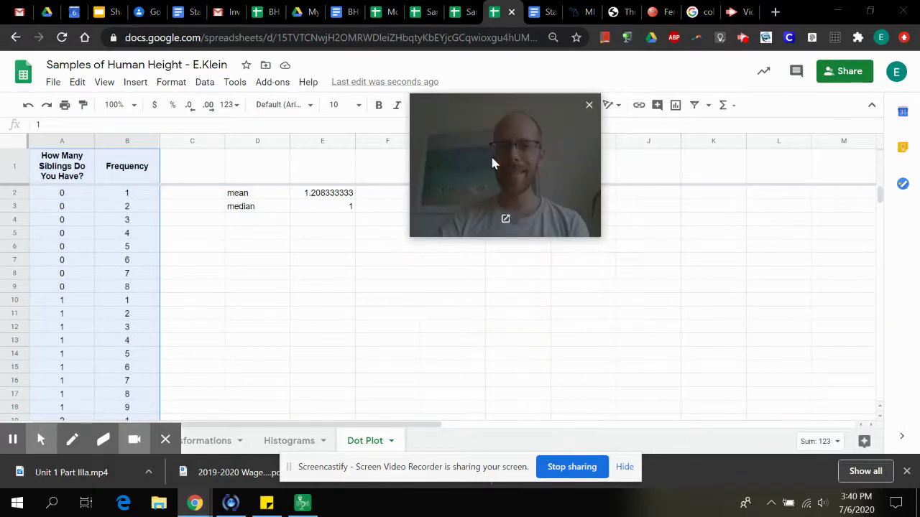
{"action": "left_click", "coordinate": [675, 112]}
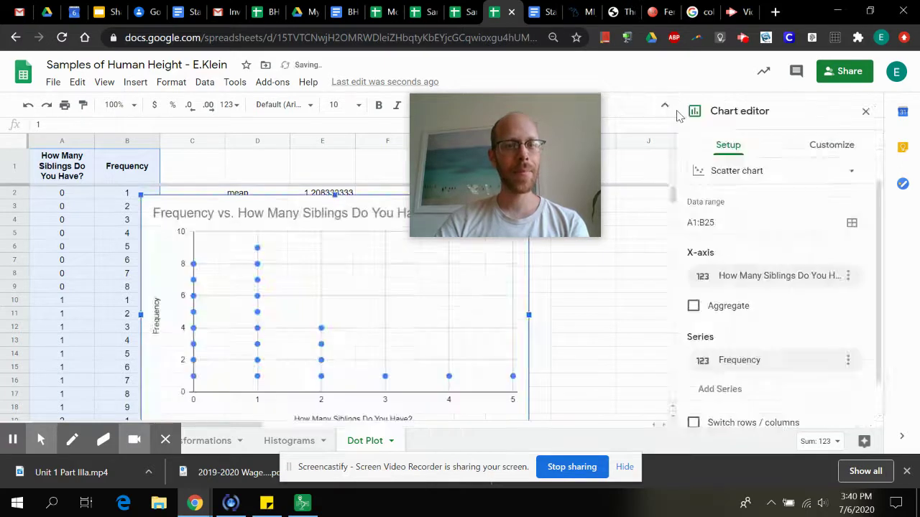
{"action": "left_click_drag", "start_coordinate": [527, 114], "coordinate": [585, 57]}
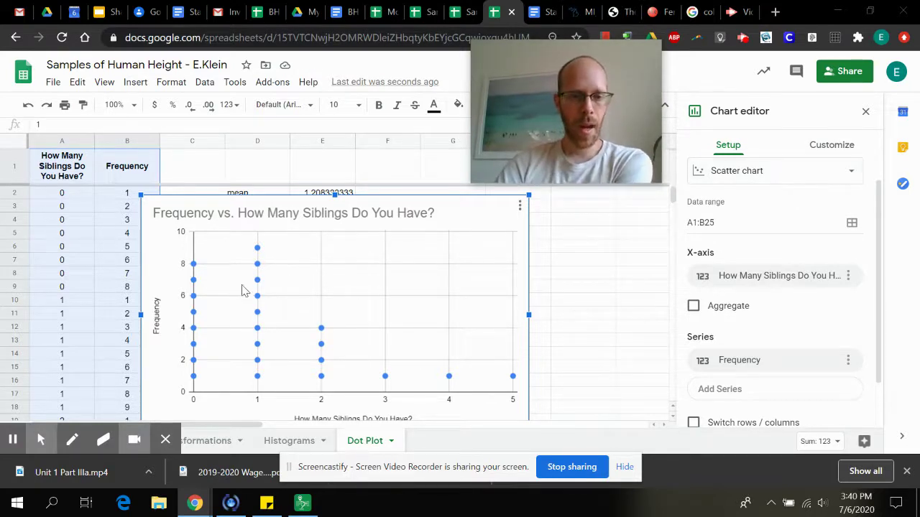
Change the chart title to "Number of Siblings".
{"action": "left_click", "coordinate": [425, 156]}
{"action": "left_click", "coordinate": [378, 214]}
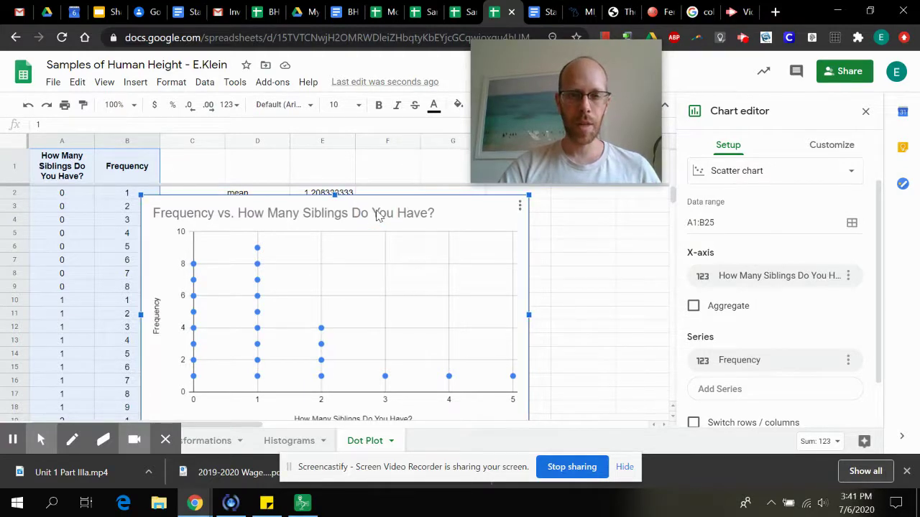
{"action": "left_click", "coordinate": [377, 212]}
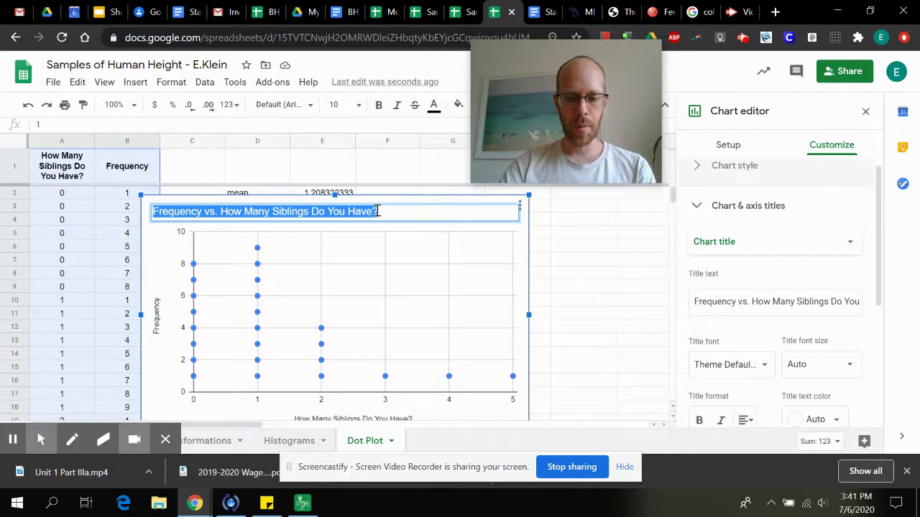
{"action": "type", "text": "Number of Siblings"}
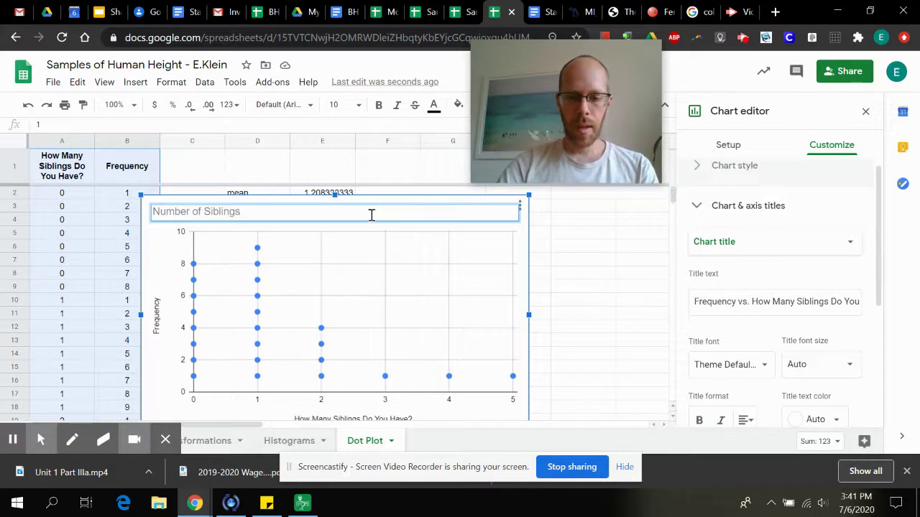
{"action": "key", "text": "Return"}
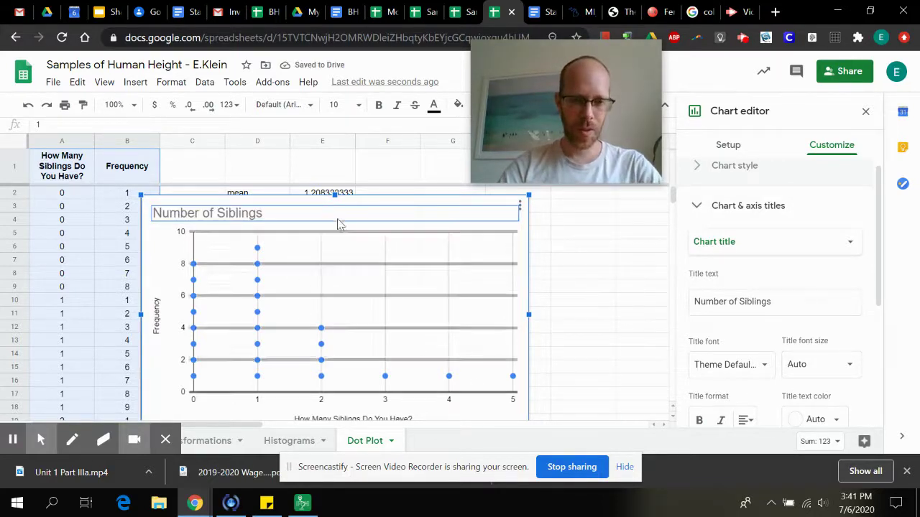
Move the chart up slightly and change its horizontal axis title to "Number of Siblings".
{"action": "left_click_drag", "start_coordinate": [351, 204], "coordinate": [352, 151]}
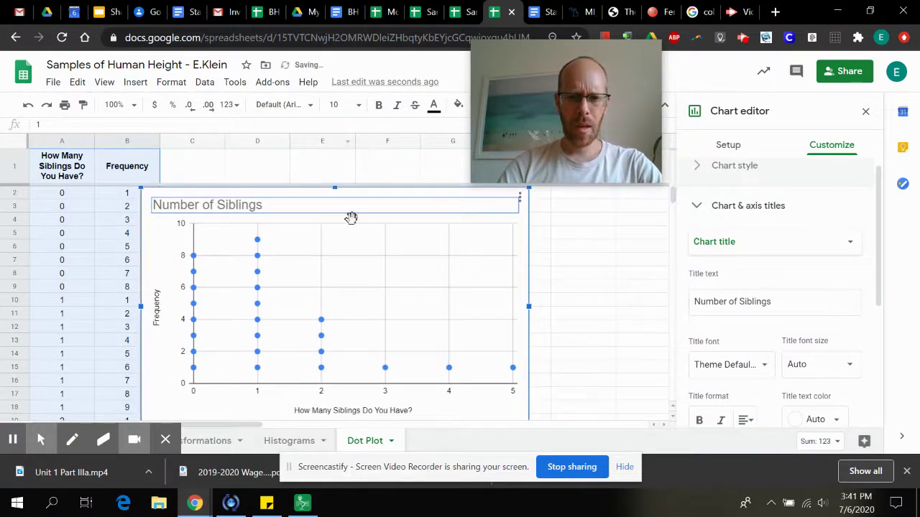
{"action": "double_click", "coordinate": [387, 410]}
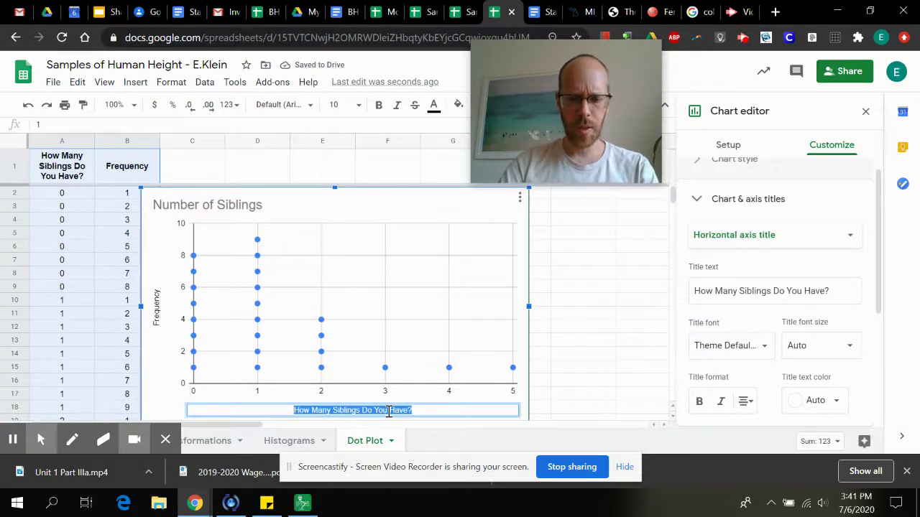
{"action": "type", "text": "Nu"}
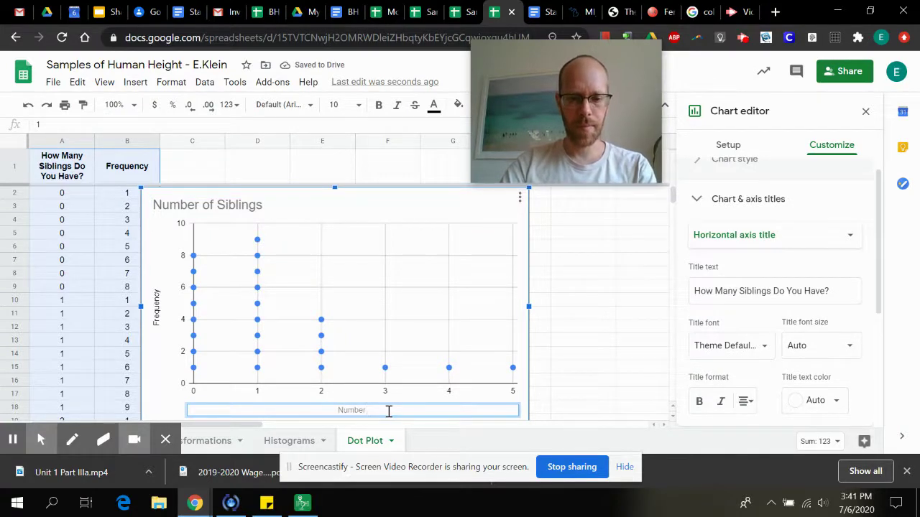
{"action": "type", "text": "Sibl"}
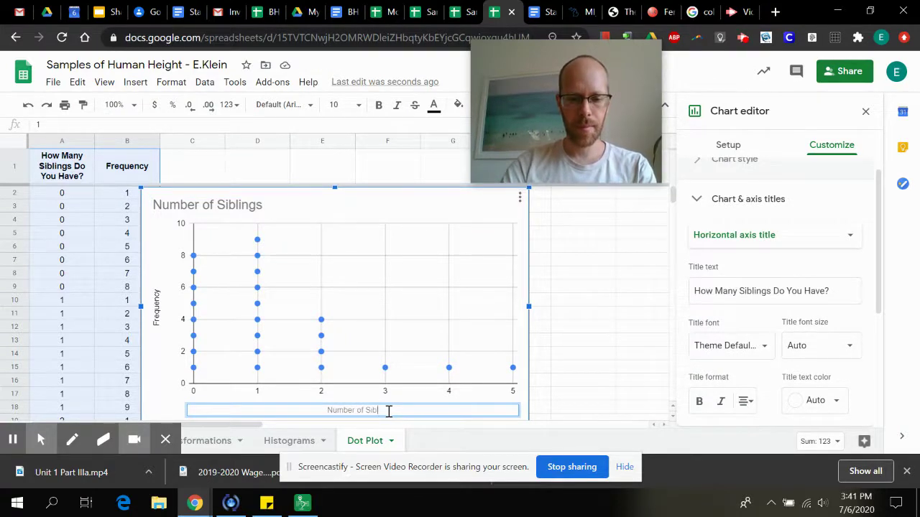
{"action": "type", "text": "ings"}
{"action": "key", "text": "Return"}
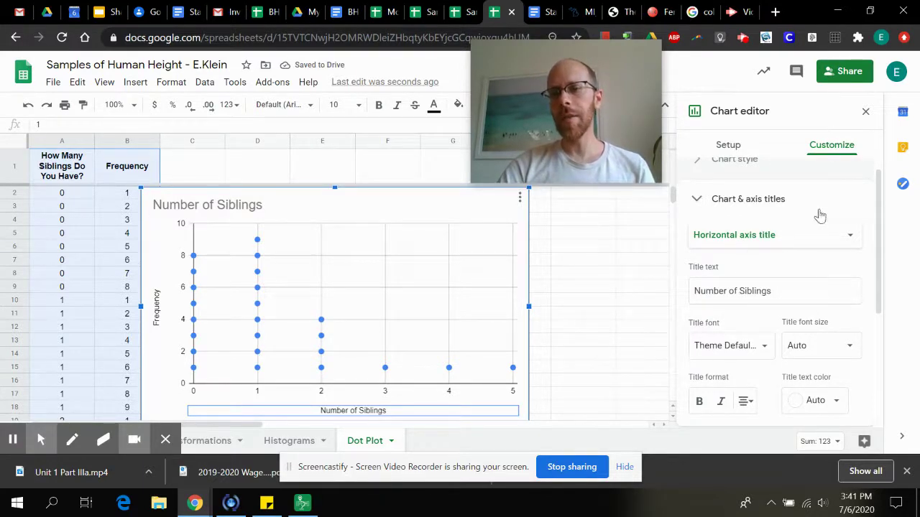
Set the horizontal axis bounds to a minimum of 0 and a maximum of 6.
{"action": "scroll", "coordinate": [805, 270], "scroll_direction": "down", "scroll_amount": 3}
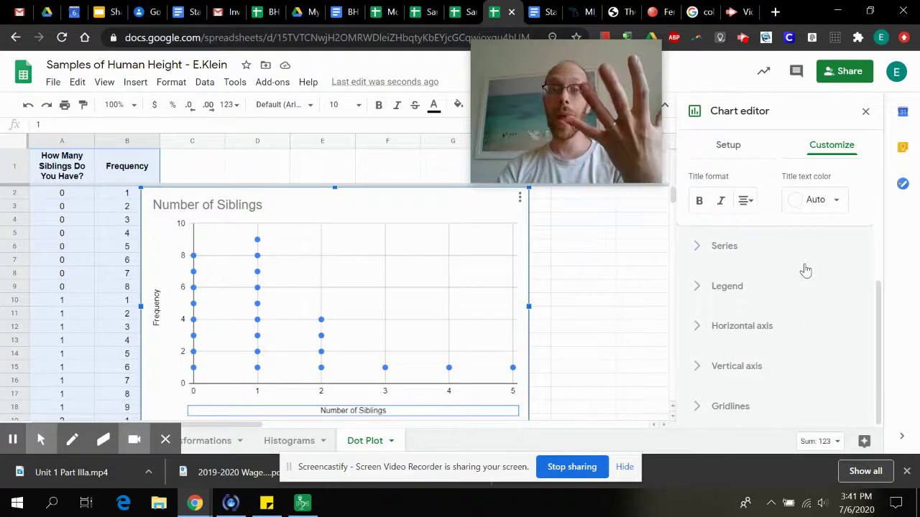
{"action": "left_click", "coordinate": [728, 329]}
{"action": "left_click", "coordinate": [726, 336]}
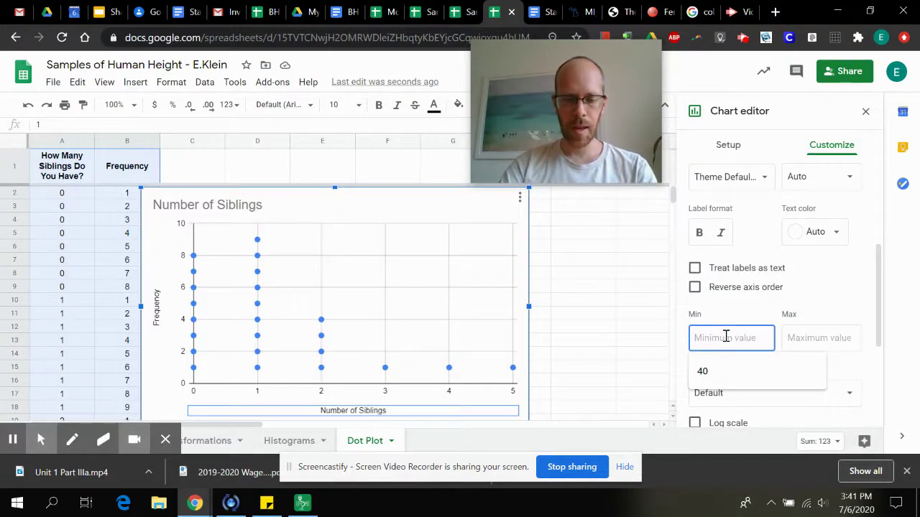
{"action": "type", "text": "0"}
{"action": "key", "text": "Tab"}
{"action": "type", "text": "6"}
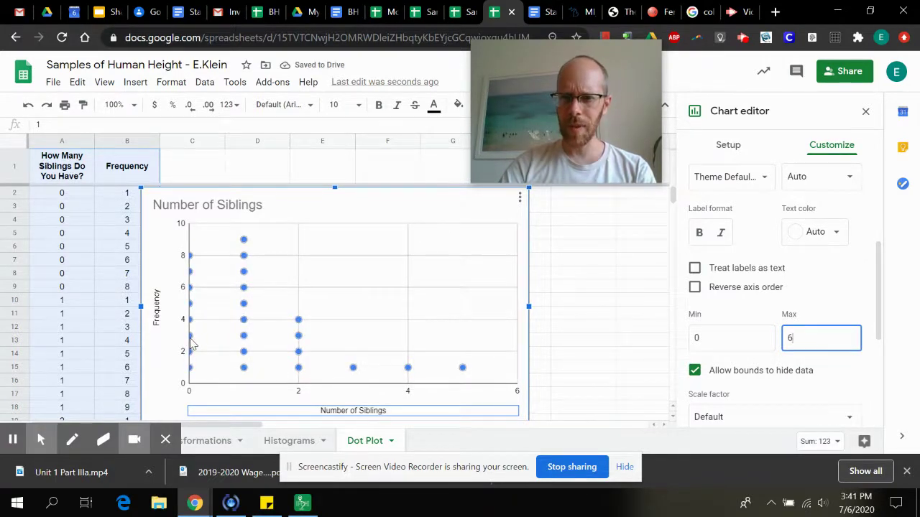
Change the color of the data series points to a darker blue.
{"action": "scroll", "coordinate": [778, 392], "scroll_direction": "down", "scroll_amount": 2}
{"action": "scroll", "coordinate": [778, 392], "scroll_direction": "down", "scroll_amount": 3}
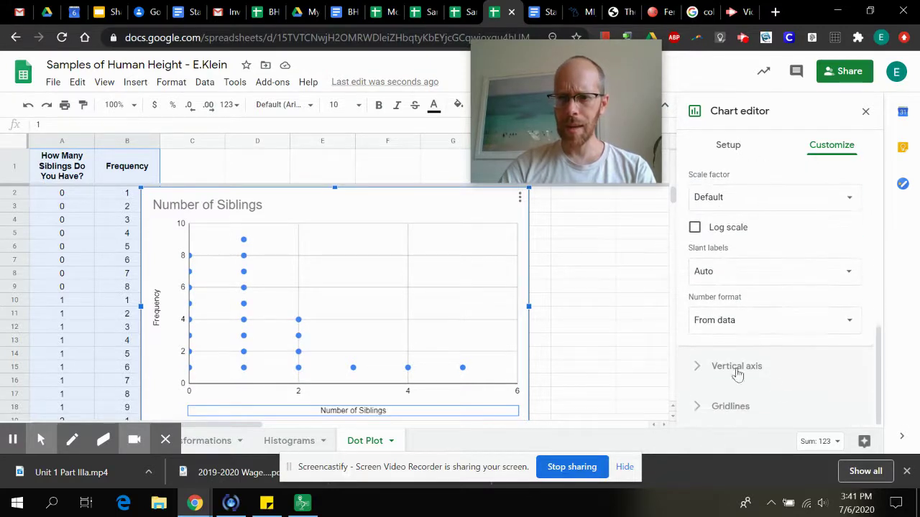
{"action": "scroll", "coordinate": [750, 352], "scroll_direction": "up", "scroll_amount": 5}
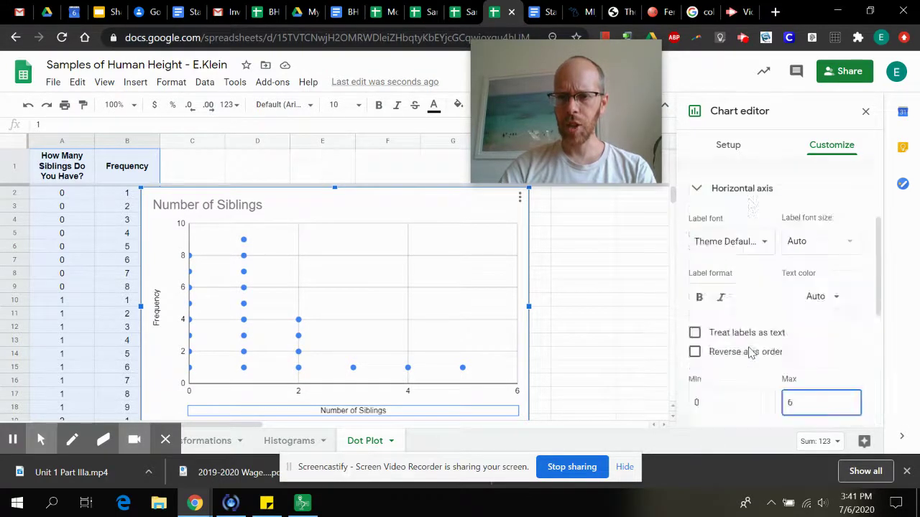
{"action": "scroll", "coordinate": [749, 352], "scroll_direction": "up", "scroll_amount": 2}
{"action": "left_click", "coordinate": [751, 181]}
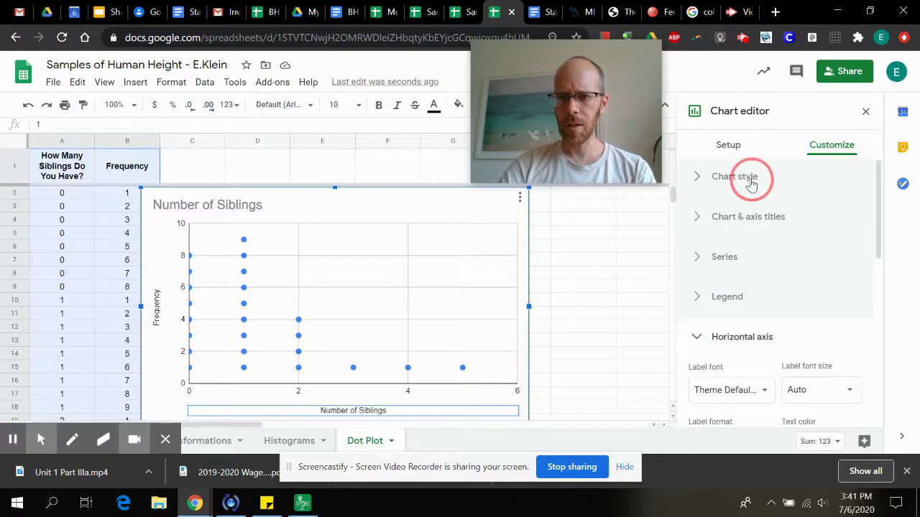
{"action": "scroll", "coordinate": [797, 309], "scroll_direction": "down", "scroll_amount": 3}
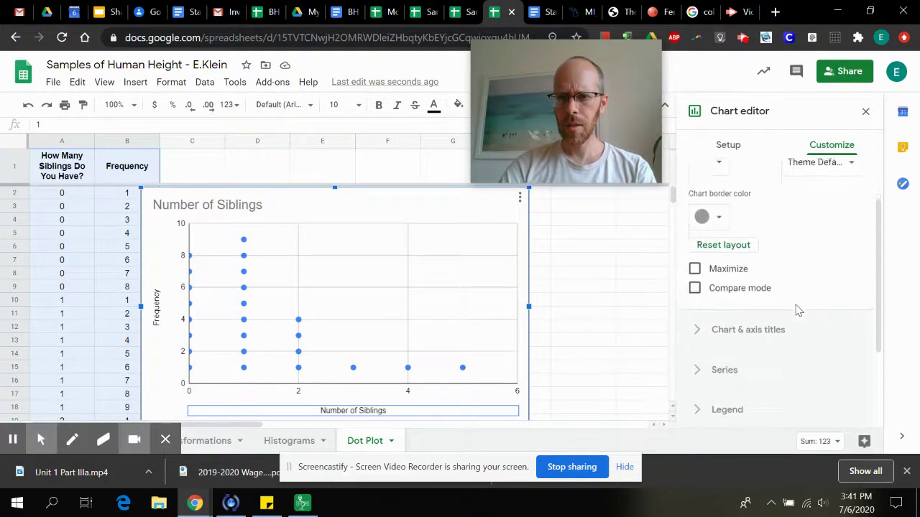
{"action": "left_click", "coordinate": [786, 294]}
{"action": "scroll", "coordinate": [821, 336], "scroll_direction": "down", "scroll_amount": 2}
{"action": "left_click", "coordinate": [743, 266]}
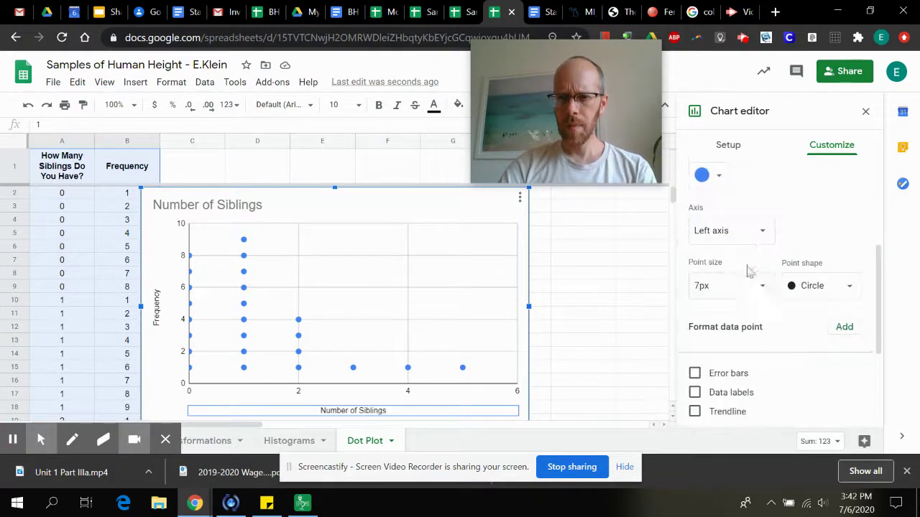
{"action": "left_click", "coordinate": [720, 176]}
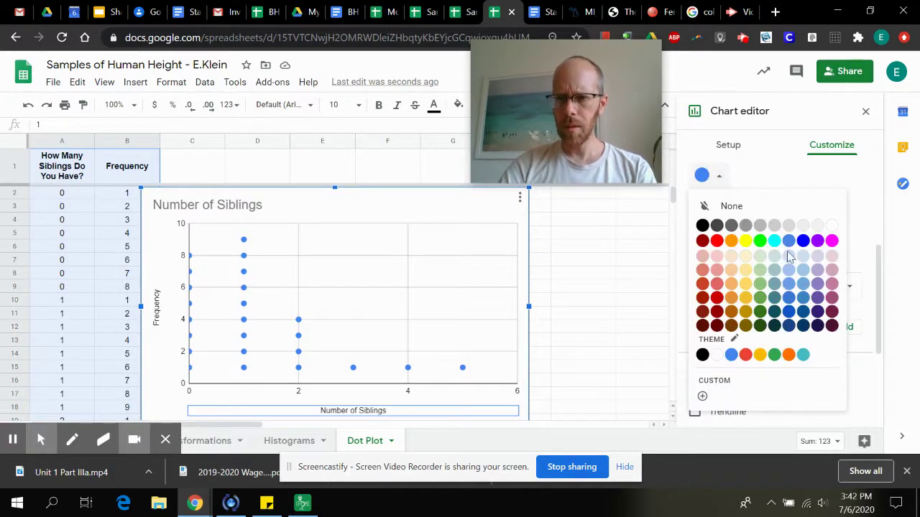
{"action": "left_click", "coordinate": [788, 311]}
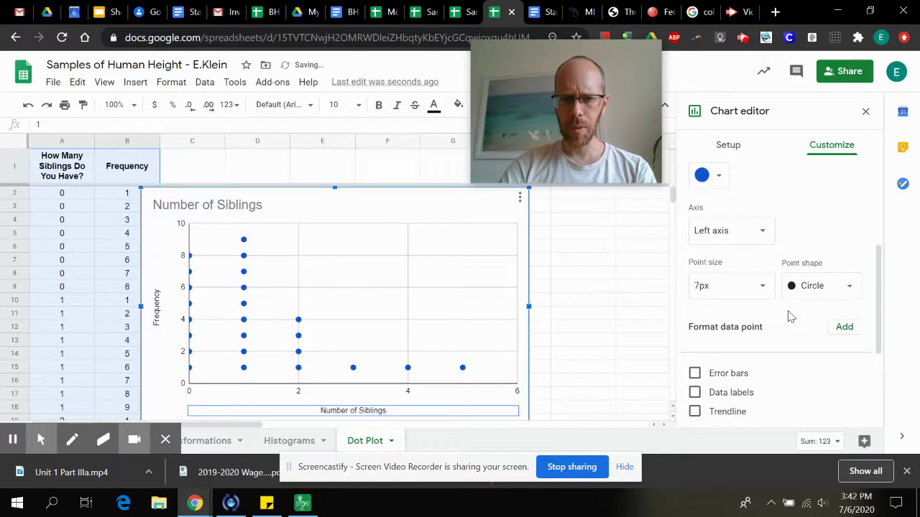
Turn off "Allow bounds to hide data" for the horizontal axis.
{"action": "scroll", "coordinate": [806, 255], "scroll_direction": "down", "scroll_amount": 2}
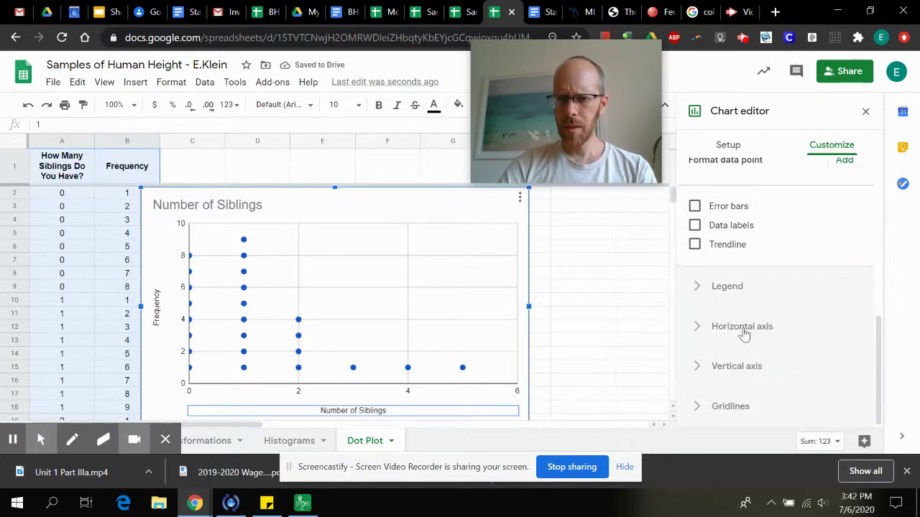
{"action": "left_click", "coordinate": [733, 368]}
{"action": "scroll", "coordinate": [783, 363], "scroll_direction": "down", "scroll_amount": 3}
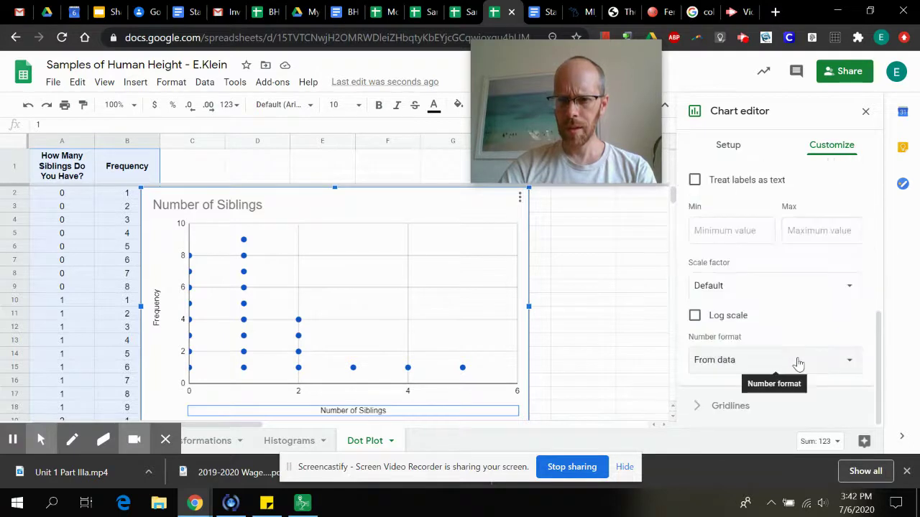
{"action": "scroll", "coordinate": [783, 331], "scroll_direction": "up", "scroll_amount": 3}
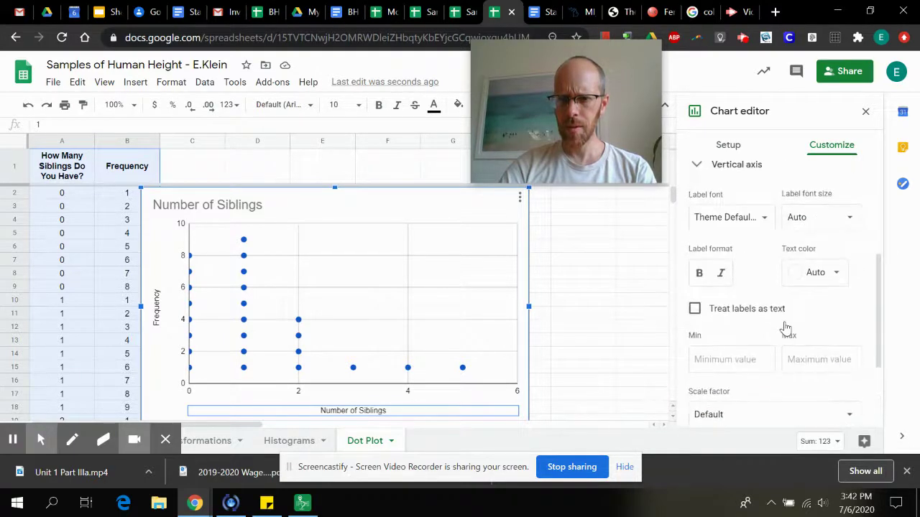
{"action": "scroll", "coordinate": [785, 329], "scroll_direction": "up", "scroll_amount": 1}
{"action": "left_click", "coordinate": [772, 228]}
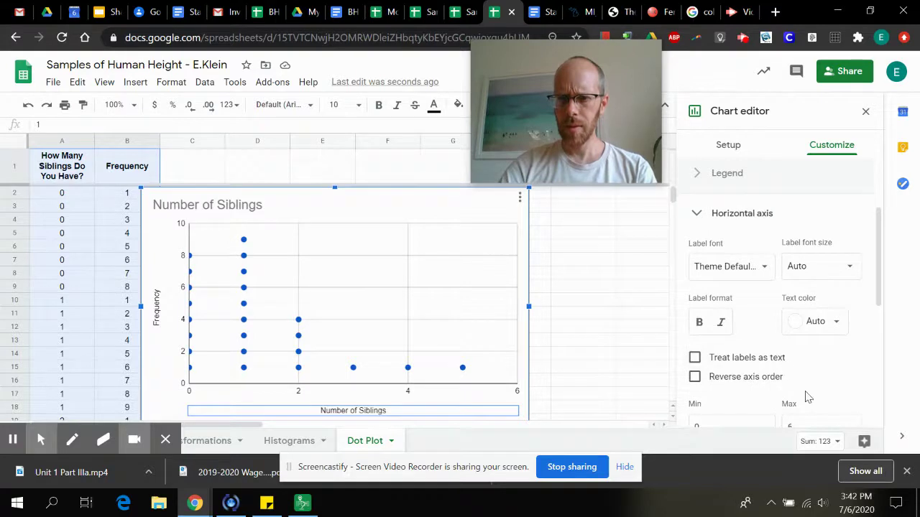
{"action": "scroll", "coordinate": [807, 397], "scroll_direction": "down", "scroll_amount": 3}
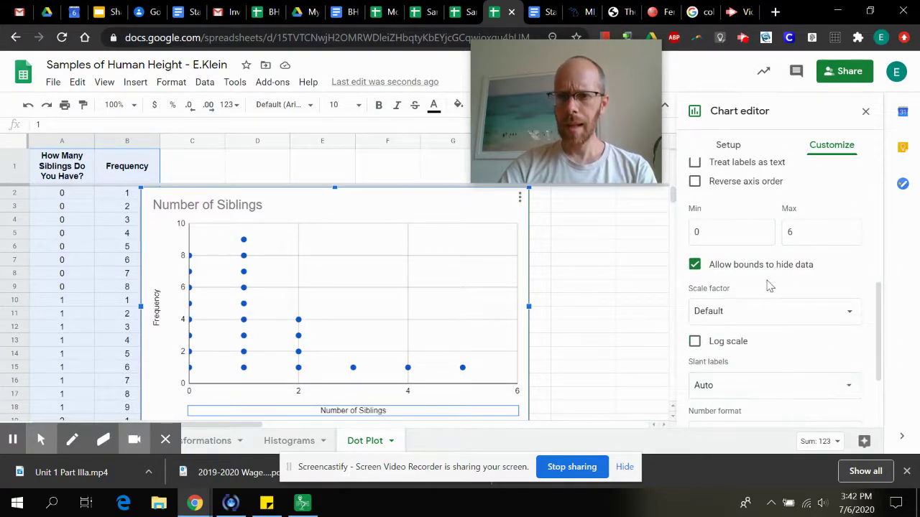
{"action": "left_click", "coordinate": [694, 265]}
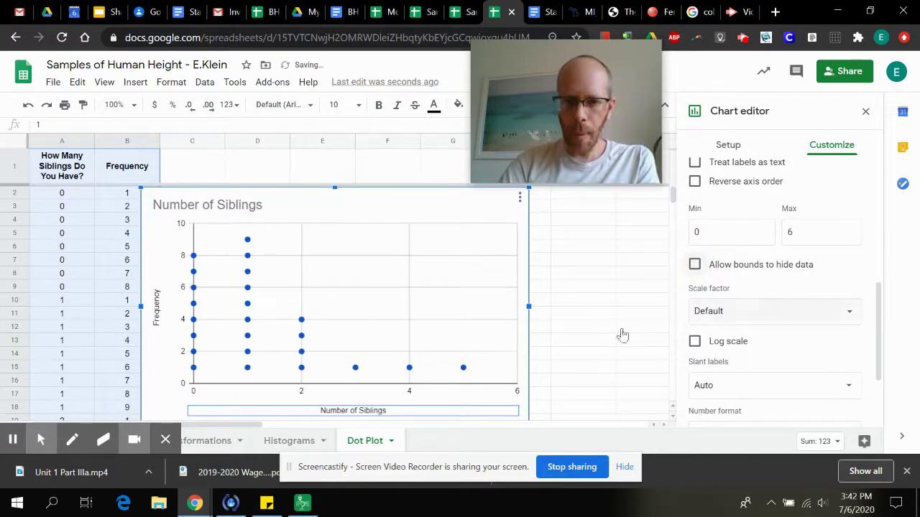
Try the square and hexagon point shapes on the Frequency series and set the shape back to circle.
{"action": "left_click", "coordinate": [246, 273]}
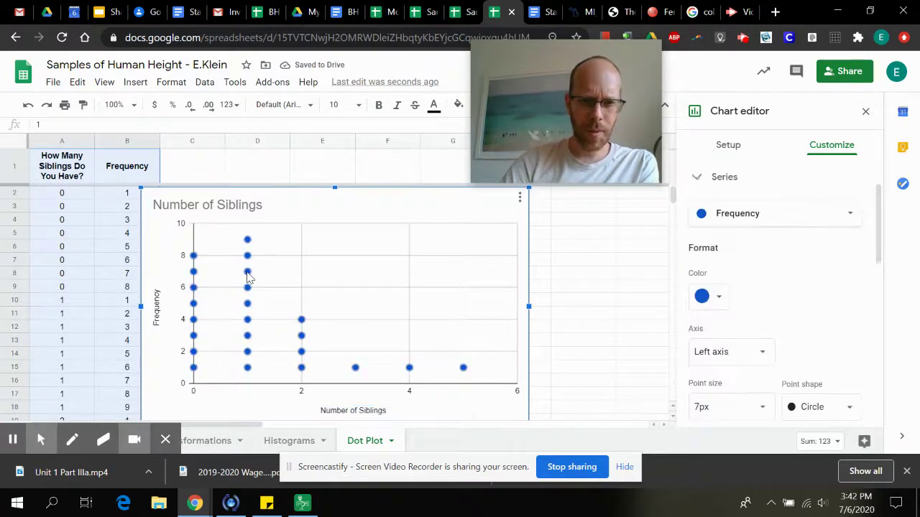
{"action": "scroll", "coordinate": [779, 320], "scroll_direction": "down", "scroll_amount": 3}
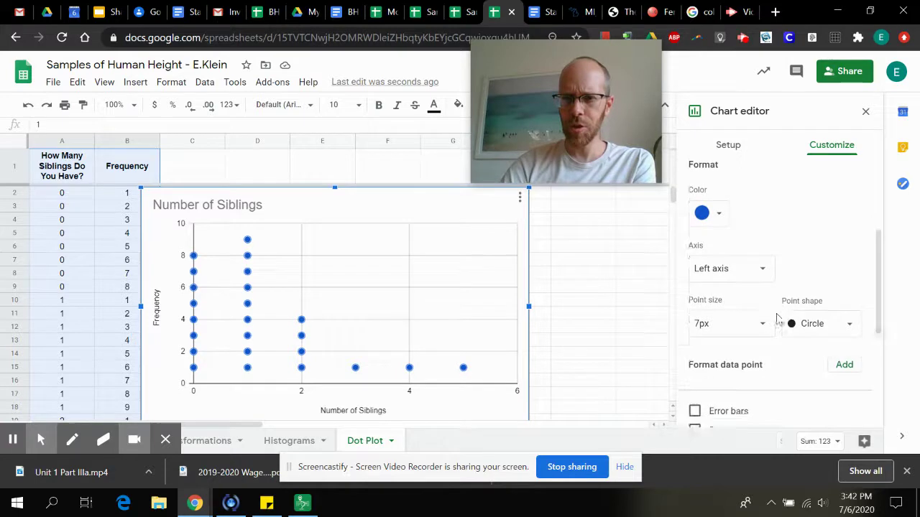
{"action": "left_click", "coordinate": [851, 281]}
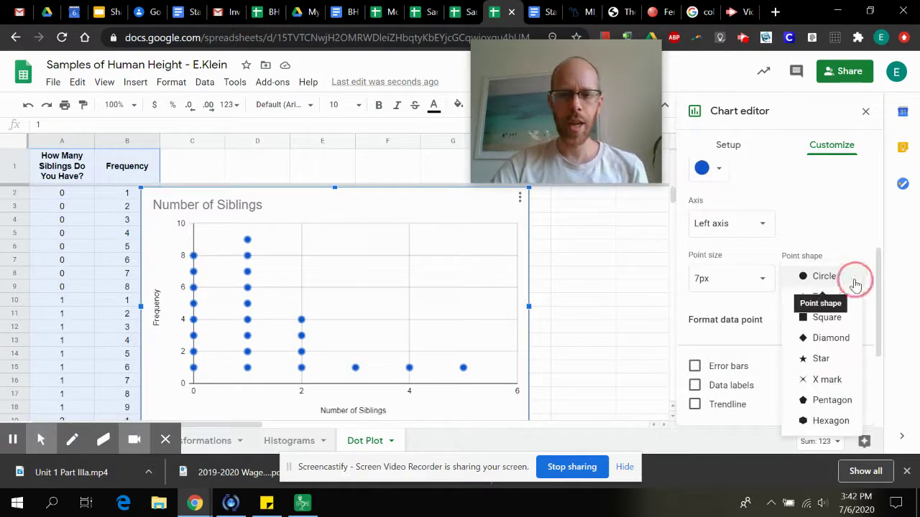
{"action": "left_click", "coordinate": [826, 320]}
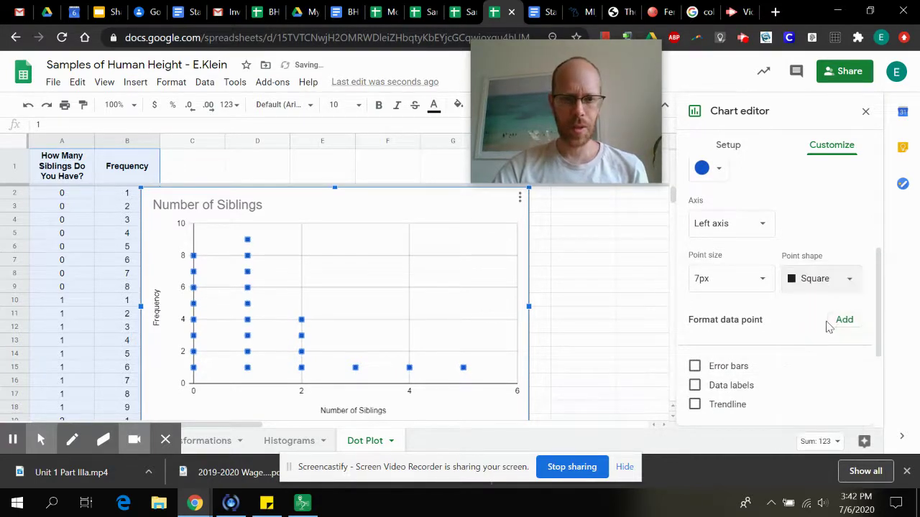
{"action": "left_click", "coordinate": [841, 283]}
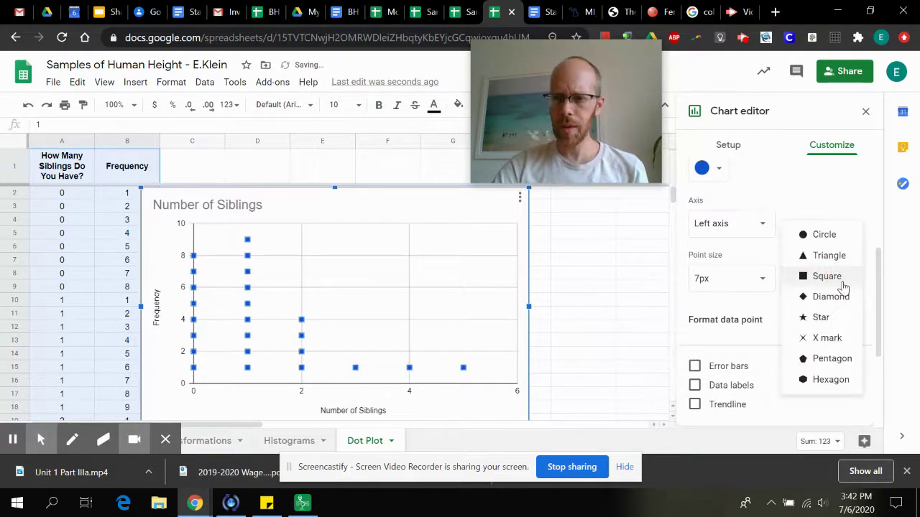
{"action": "left_click", "coordinate": [838, 381]}
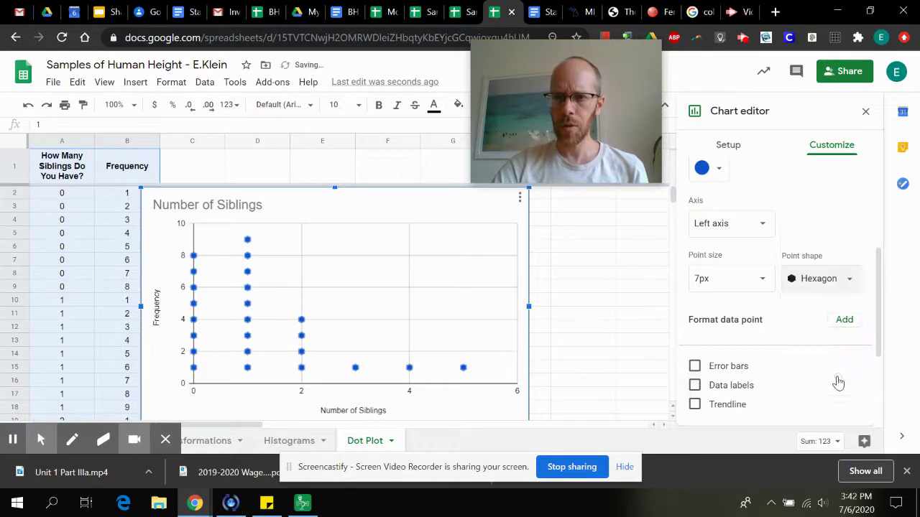
{"action": "left_click", "coordinate": [844, 281]}
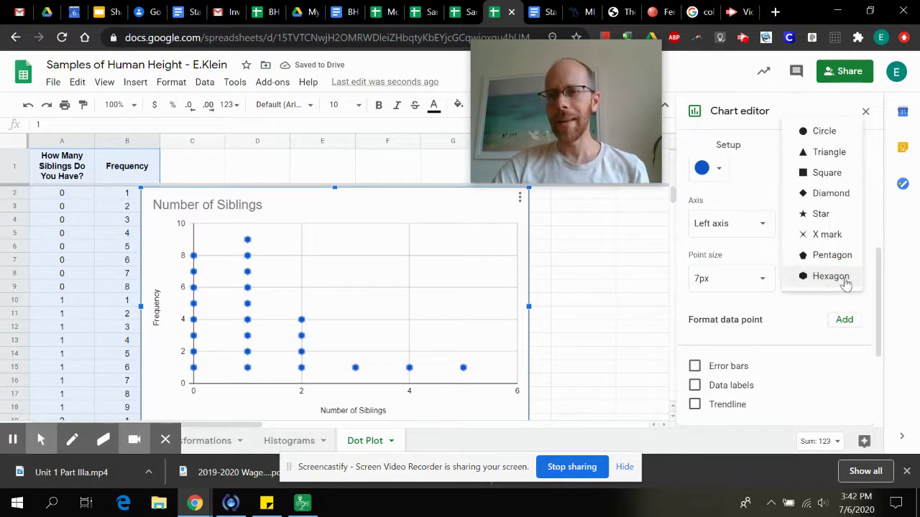
{"action": "left_click", "coordinate": [832, 135]}
Set the Frequency series' point size to 10px and shrink the chart from its upper corner to uncover the mean and median cells.
{"action": "left_click", "coordinate": [764, 282]}
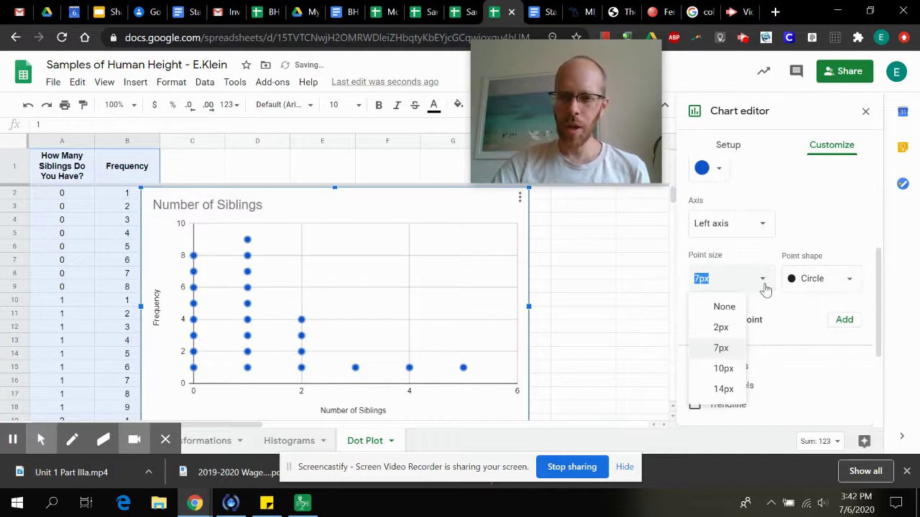
{"action": "left_click", "coordinate": [723, 369]}
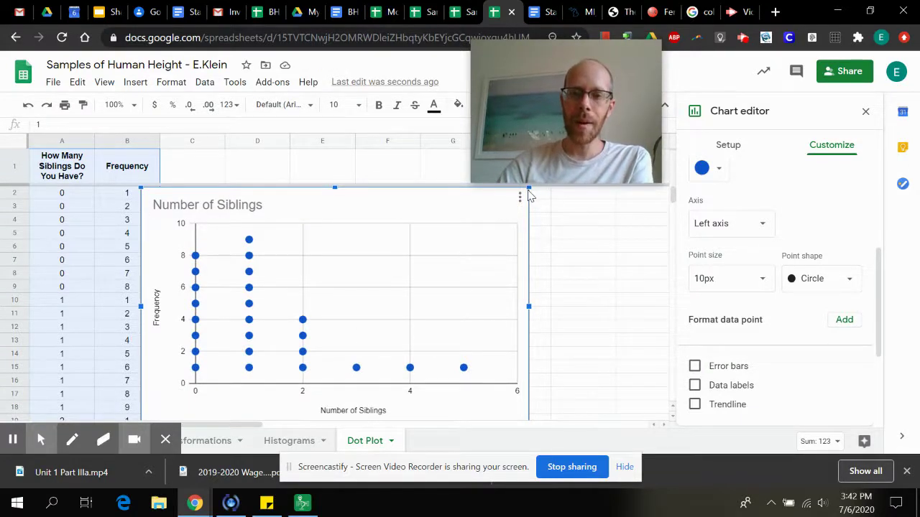
{"action": "left_click_drag", "start_coordinate": [529, 186], "coordinate": [267, 270]}
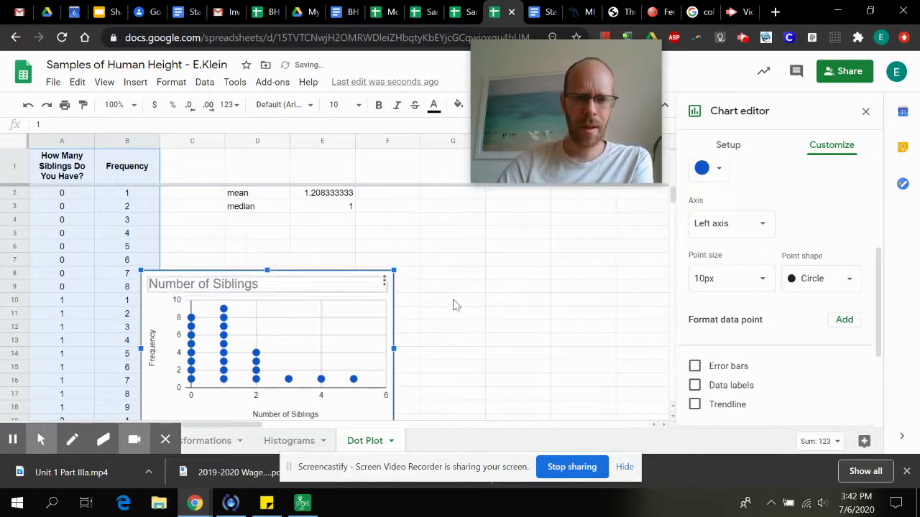